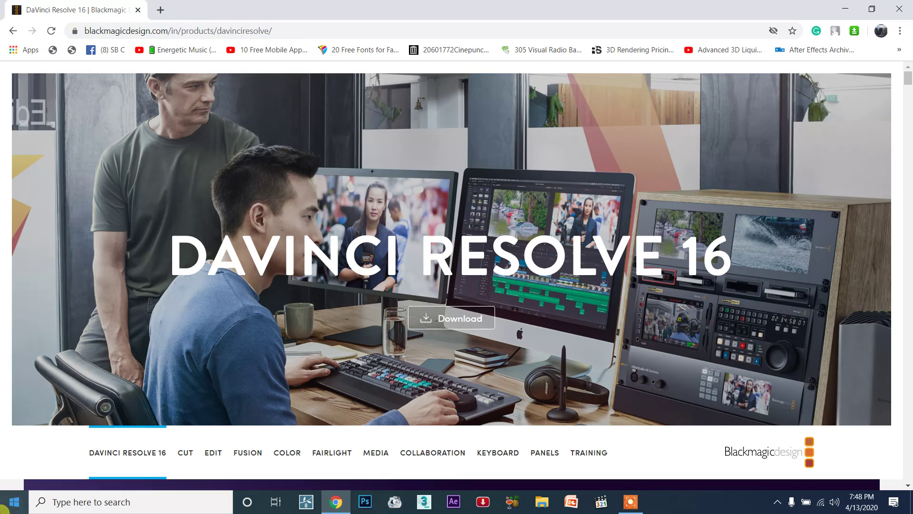
# - Launch DaVinci Resolve from the Windows search and leave the browser window minimised
pyautogui.click(3, 510)
pyautogui.write('re')
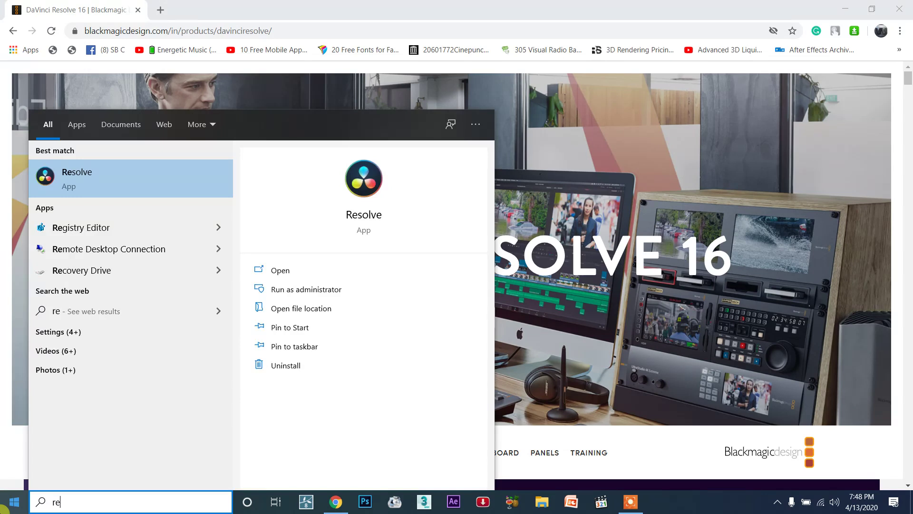
pyautogui.write('so')
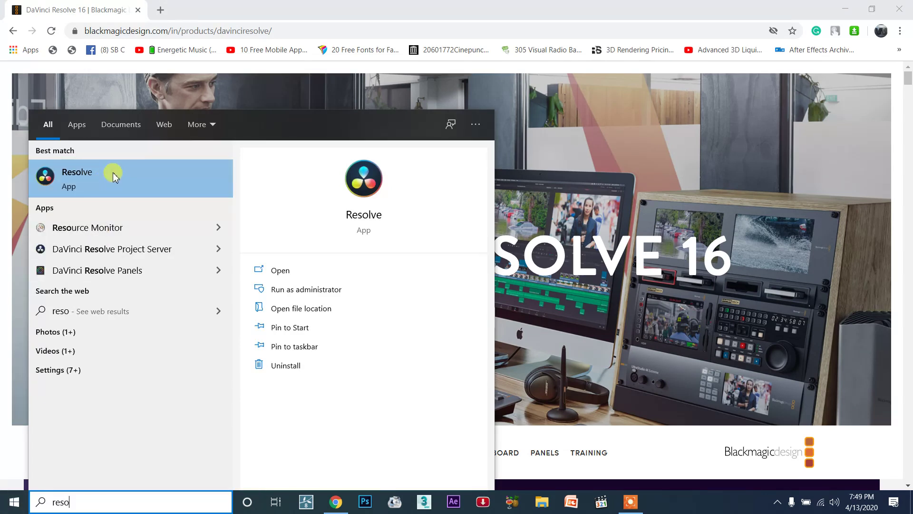
pyautogui.click(114, 176)
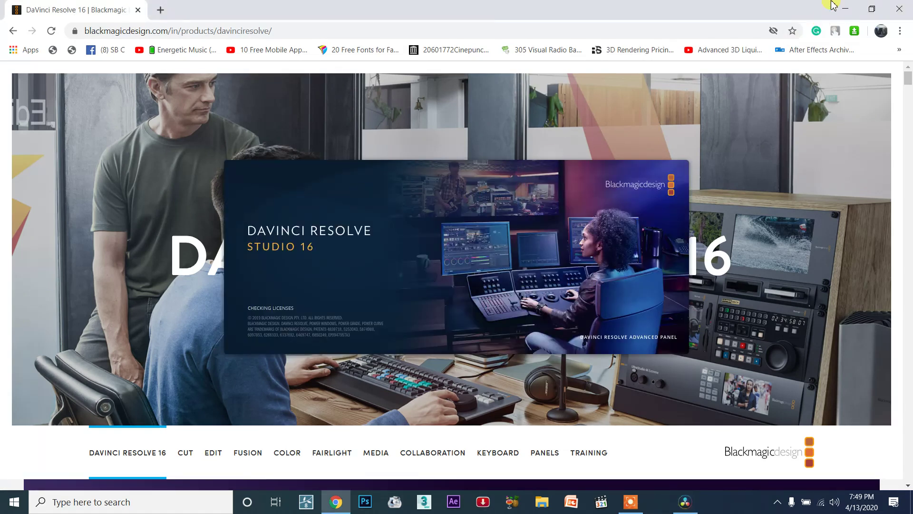
pyautogui.click(849, 10)
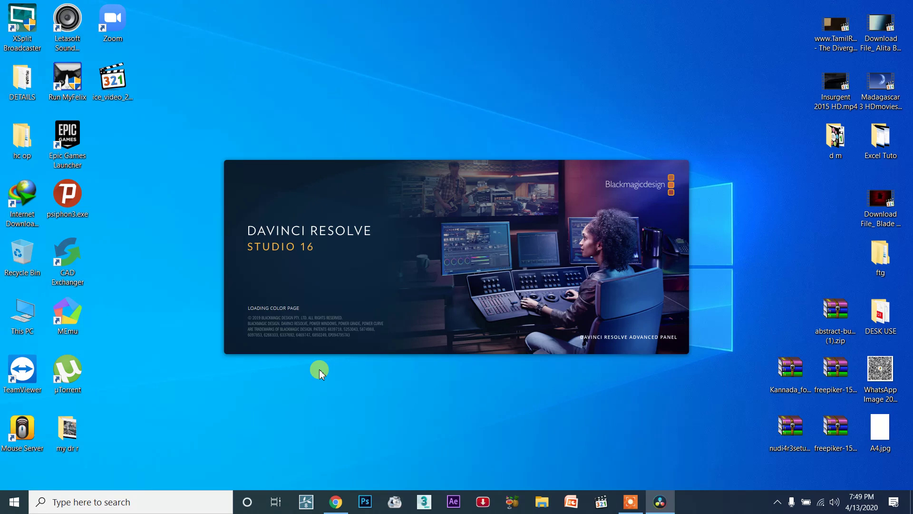
pyautogui.click(336, 503)
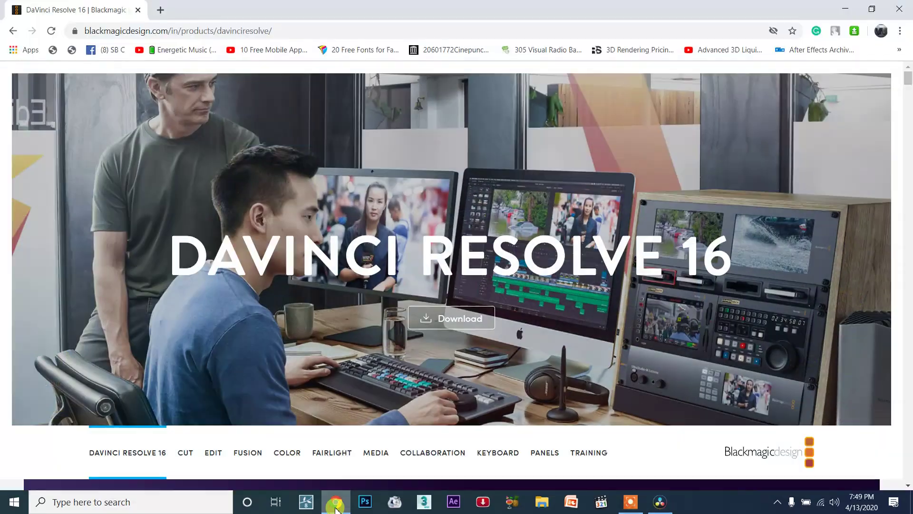
pyautogui.click(335, 504)
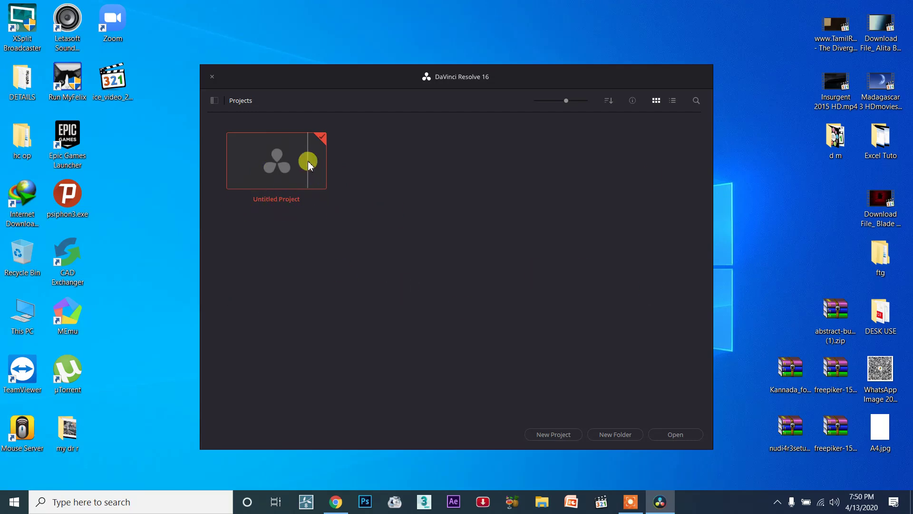
# - Create a new project named Vanakkam_Nanba
pyautogui.click(557, 434)
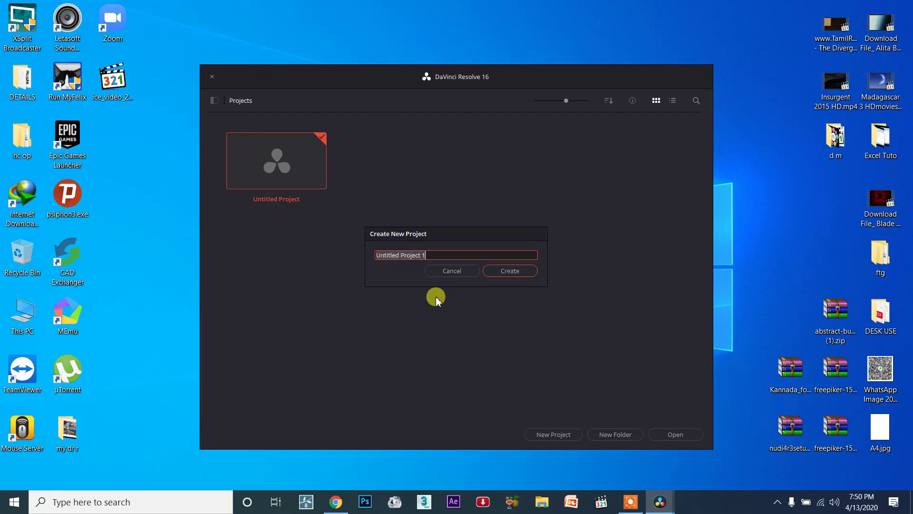
pyautogui.write('va')
pyautogui.press('BackSpace')
pyautogui.press('BackSpace')
pyautogui.write('V')
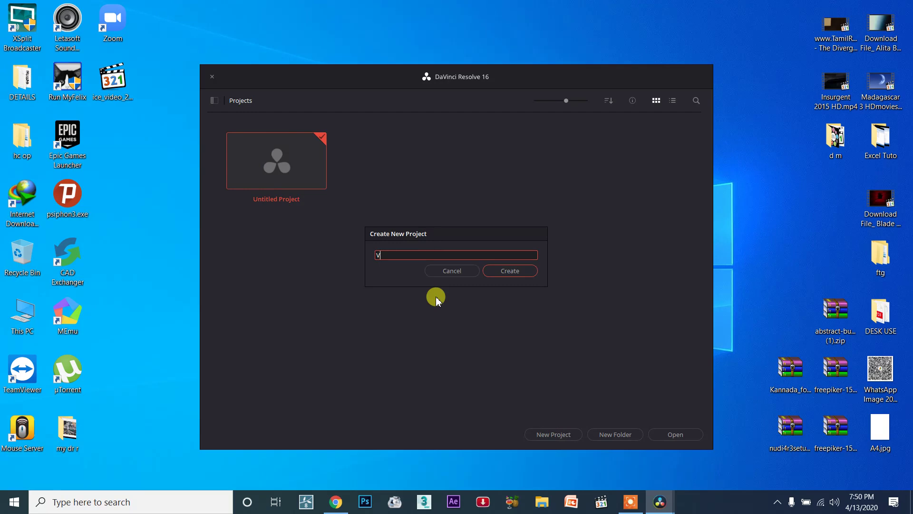
pyautogui.write('anakkam Nanba')
pyautogui.press('BackSpace')
pyautogui.write('_')
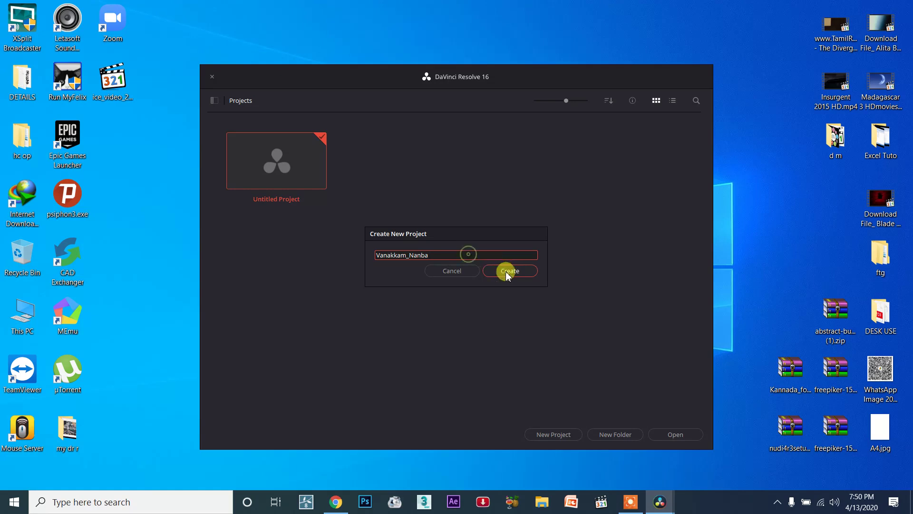
pyautogui.click(470, 255)
pyautogui.click(509, 270)
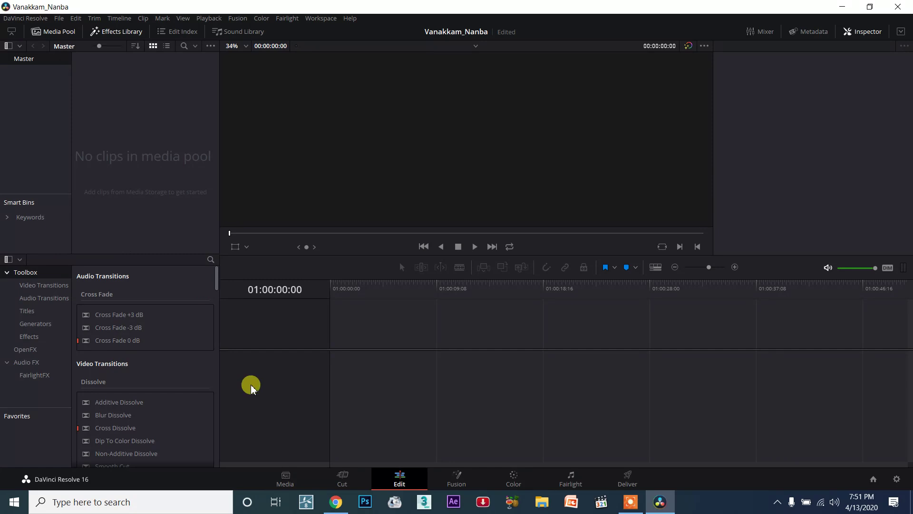
# - View the Media, Cut, Fusion and Color pages of the empty project one after another
pyautogui.click(288, 477)
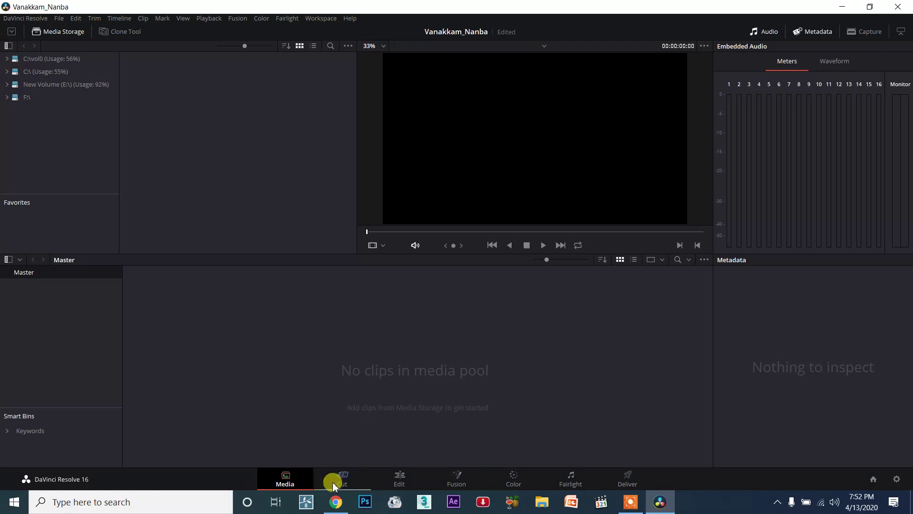
pyautogui.click(354, 482)
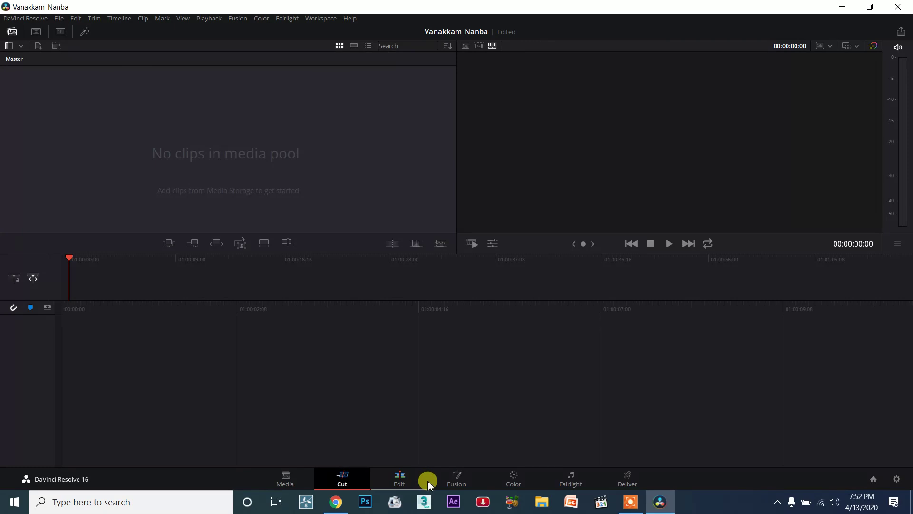
pyautogui.click(472, 481)
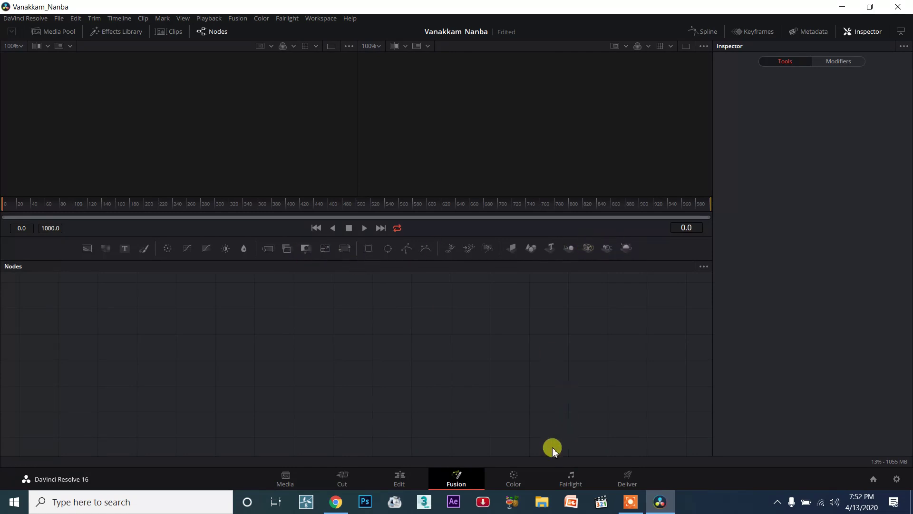
pyautogui.click(526, 475)
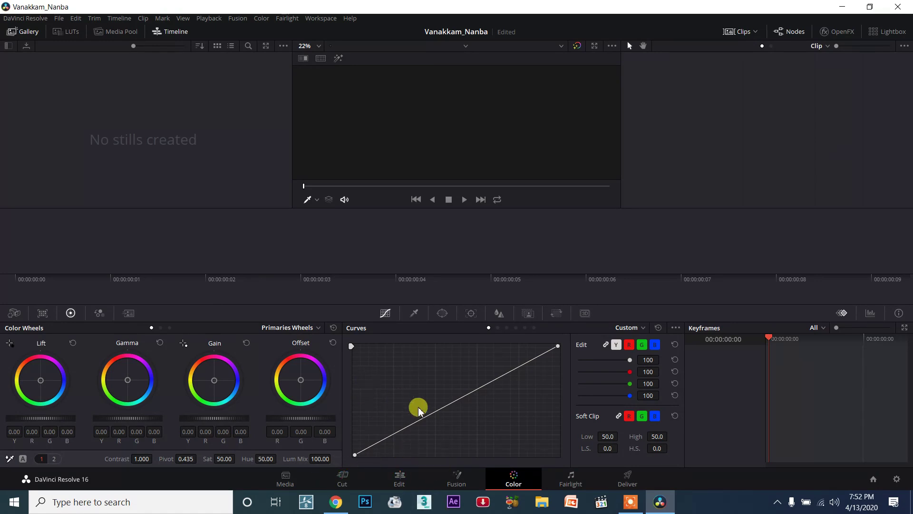
# - Try bending the custom curve upward with a middle control point and return that point close to the diagonal
pyautogui.moveTo(458, 401); pyautogui.dragTo(412, 379)
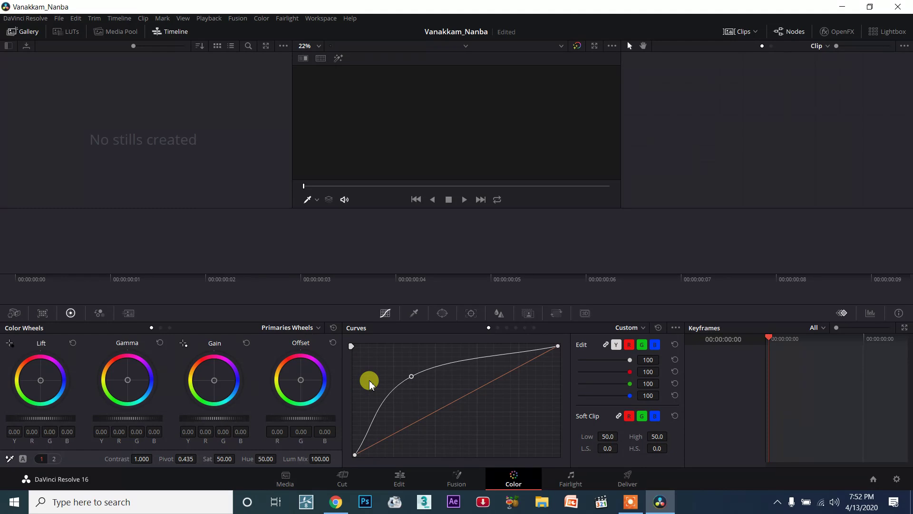
pyautogui.moveTo(412, 376); pyautogui.dragTo(448, 402)
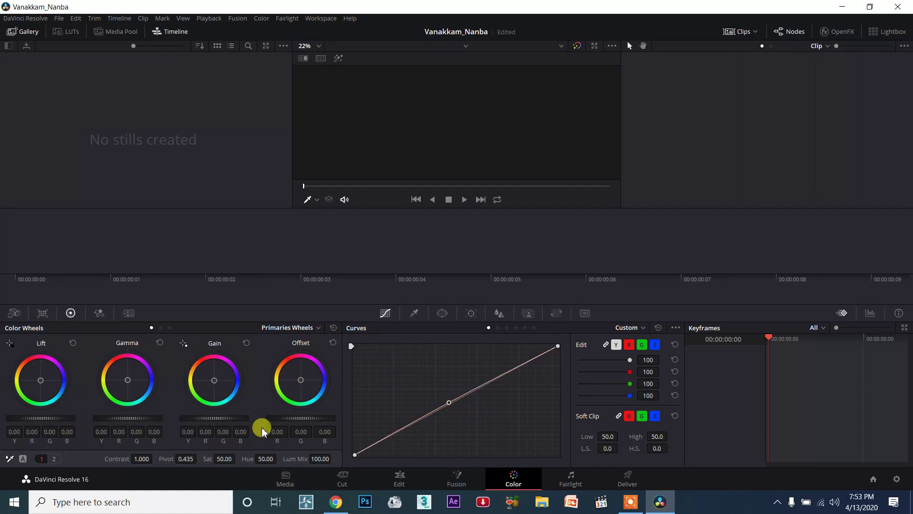
# - View the Fairlight page and the Deliver page with its render settings
pyautogui.click(568, 475)
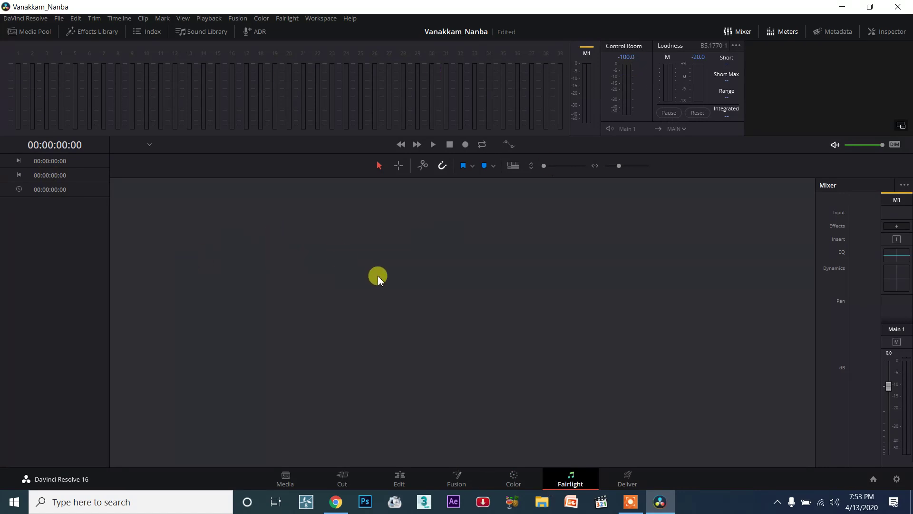
pyautogui.click(625, 478)
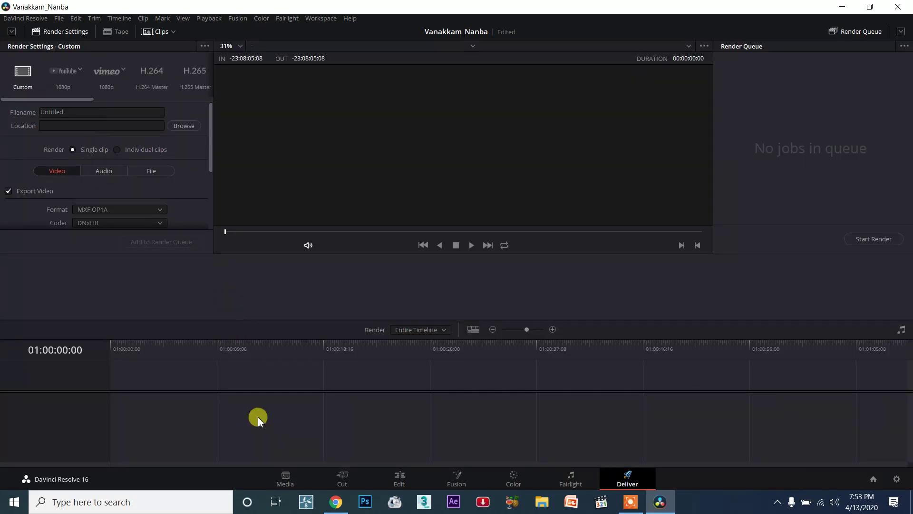
# - Switch to the Media page and browse the C drive's Users folder to the Desktop folder of the user's profile
pyautogui.click(298, 473)
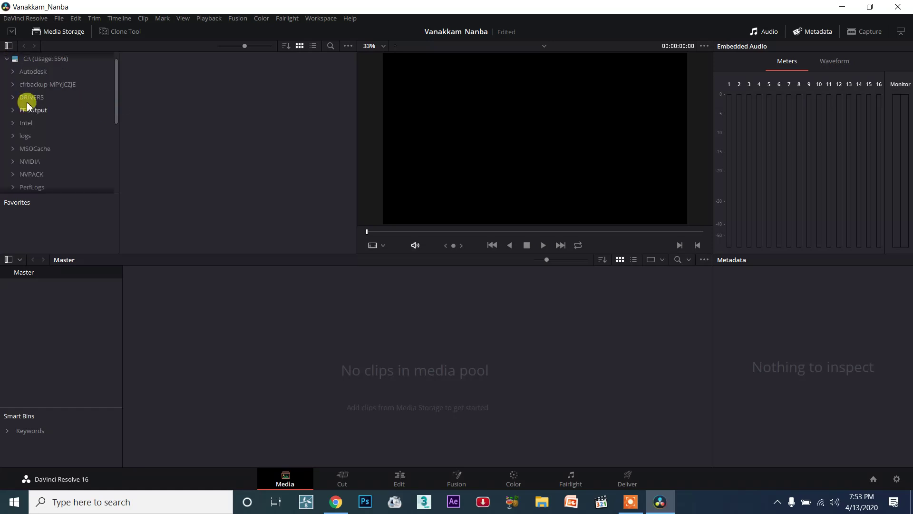
pyautogui.scroll(-5, 29, 117)
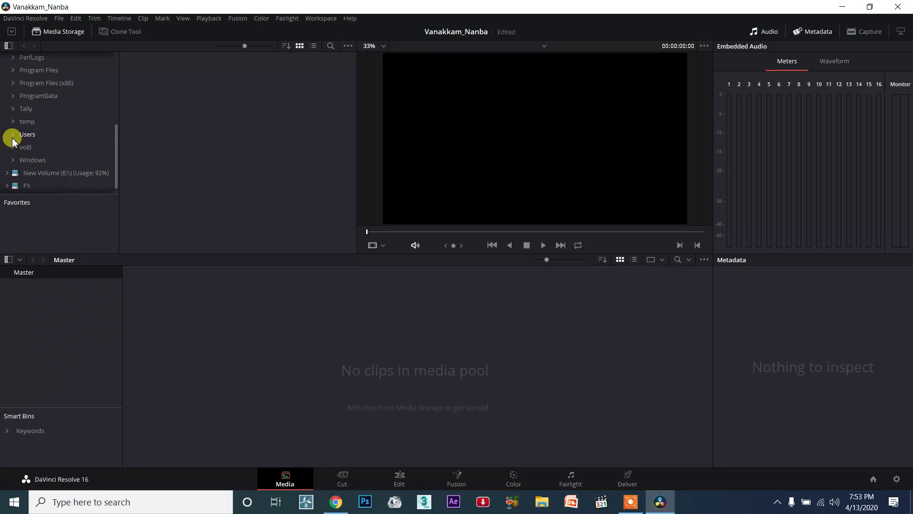
pyautogui.click(14, 135)
pyautogui.scroll(-1, 30, 149)
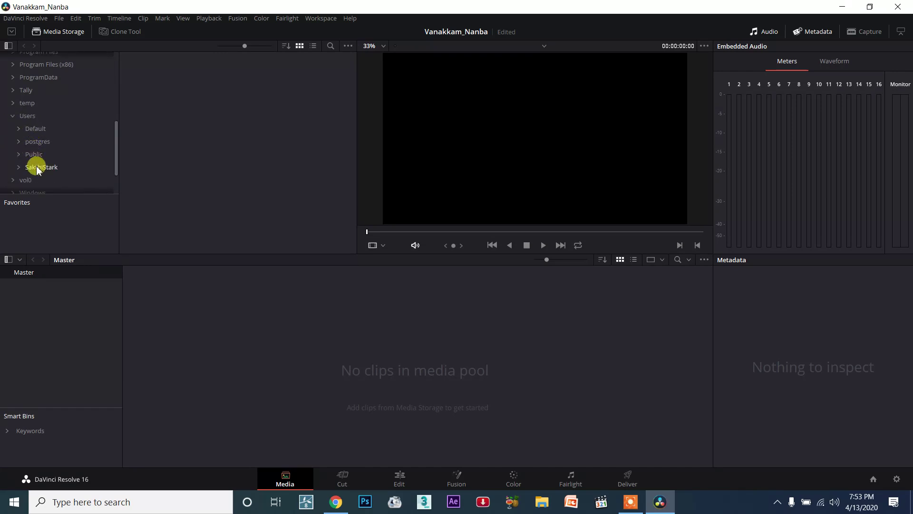
pyautogui.click(19, 167)
pyautogui.scroll(-5, 55, 170)
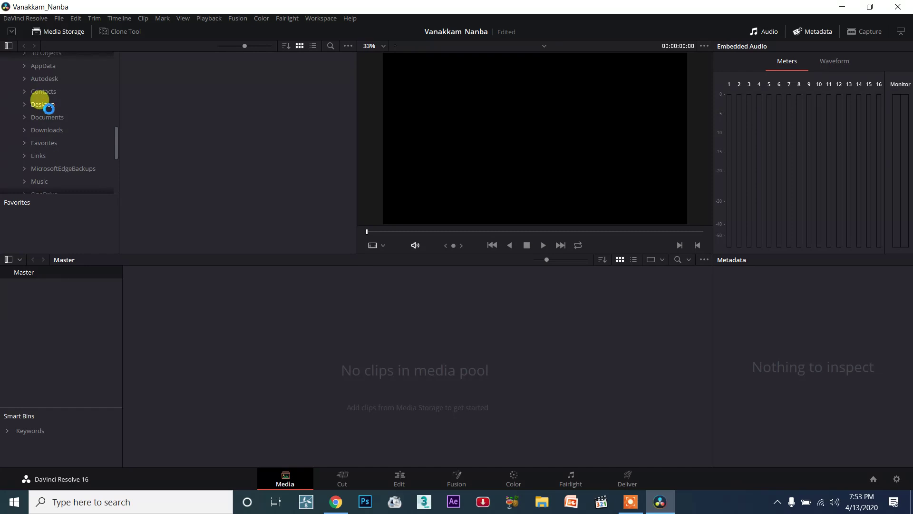
pyautogui.click(53, 104)
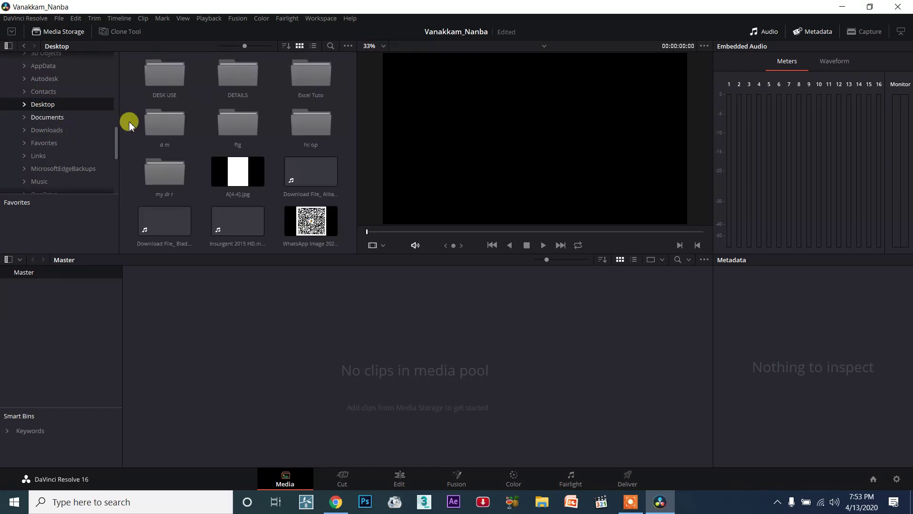
# - Open the video subfolder of the ftg folder on the Desktop in Media Storage
pyautogui.click(24, 105)
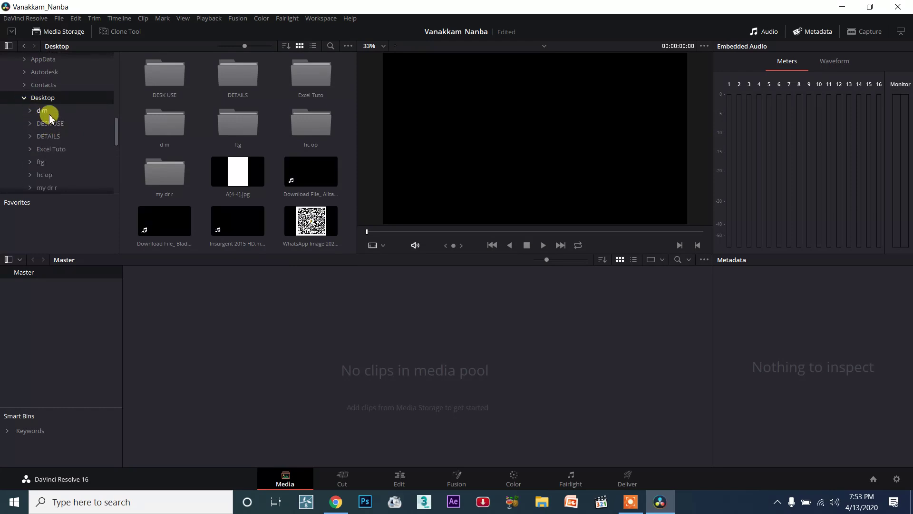
pyautogui.click(47, 162)
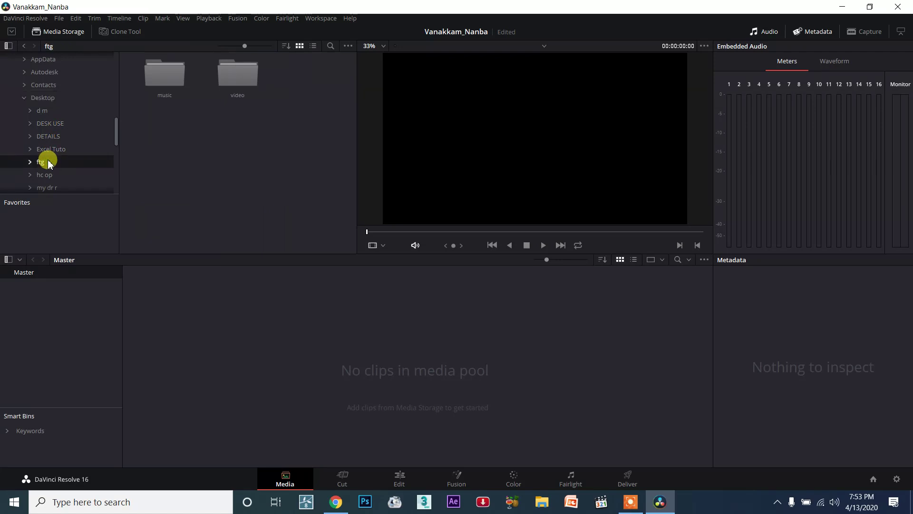
pyautogui.click(176, 94)
pyautogui.click(239, 76)
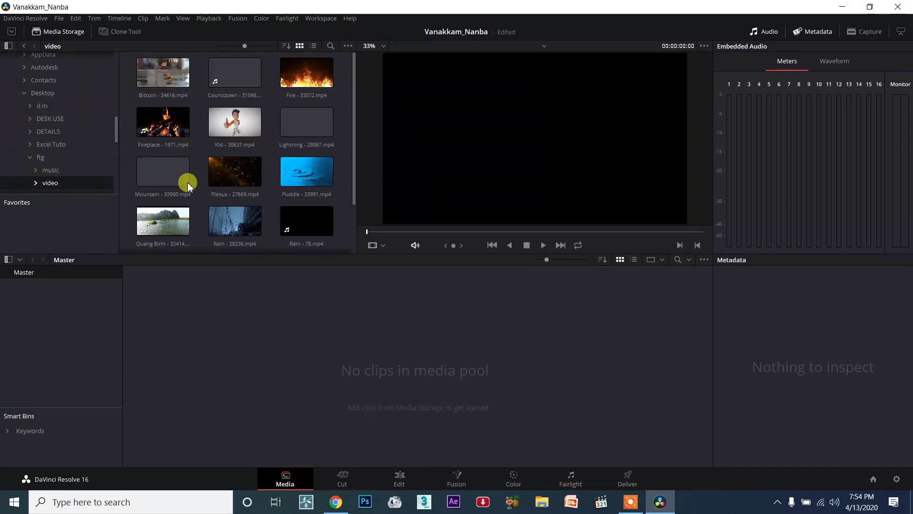
# - Look through the clips in the video folder, check the music folder's contents and return to the video folder
pyautogui.scroll(-1, 306, 140)
pyautogui.scroll(-1, 290, 148)
pyautogui.scroll(2, 271, 100)
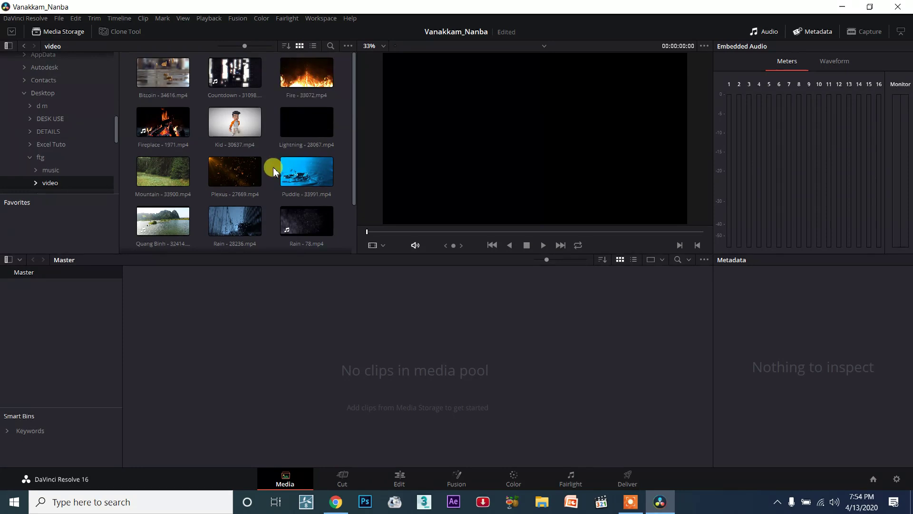
pyautogui.scroll(-1, 306, 159)
pyautogui.scroll(1, 238, 171)
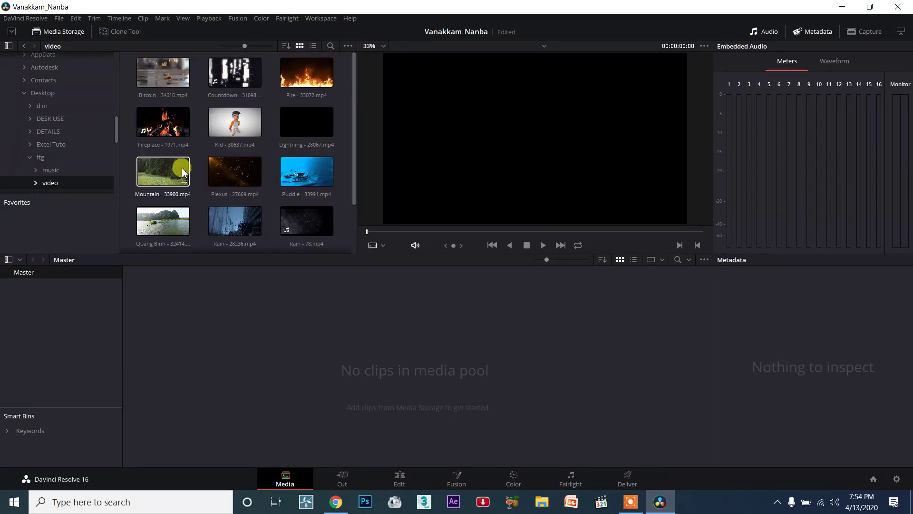
pyautogui.click(50, 169)
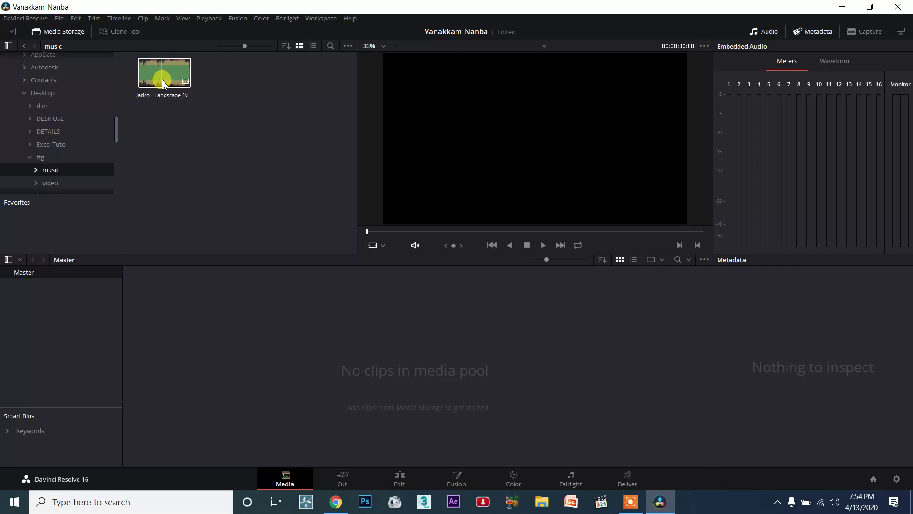
pyautogui.click(50, 183)
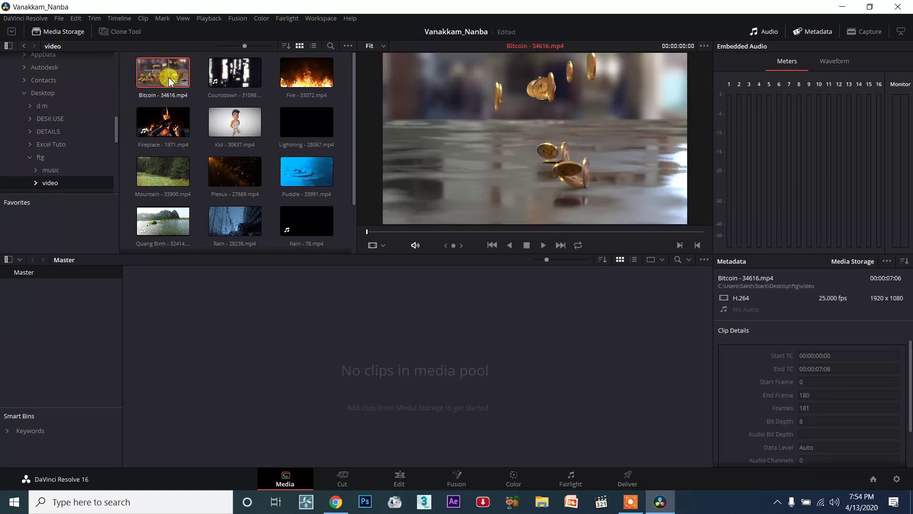
# - Add all clips from the video folder to the media pool, changing the timeline frame rate and video format to match
pyautogui.scroll(-2, 261, 172)
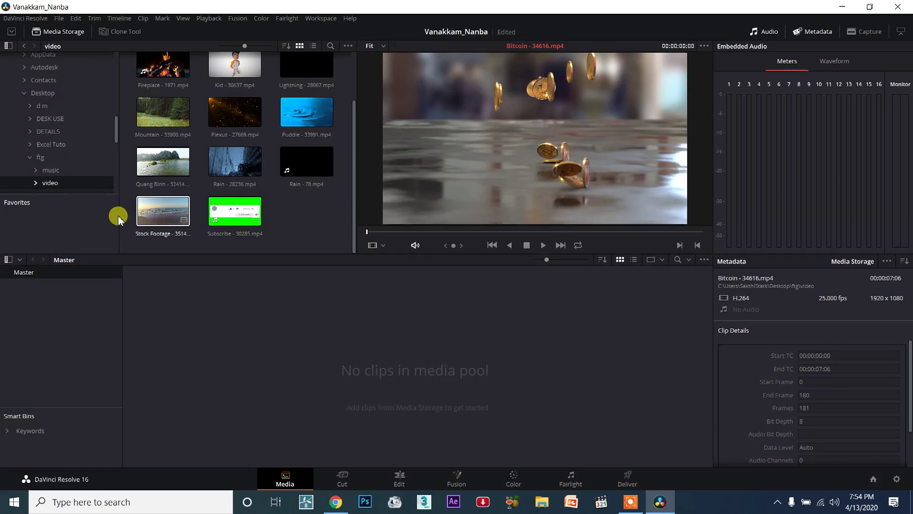
pyautogui.hotkey('ctrl', 'a')
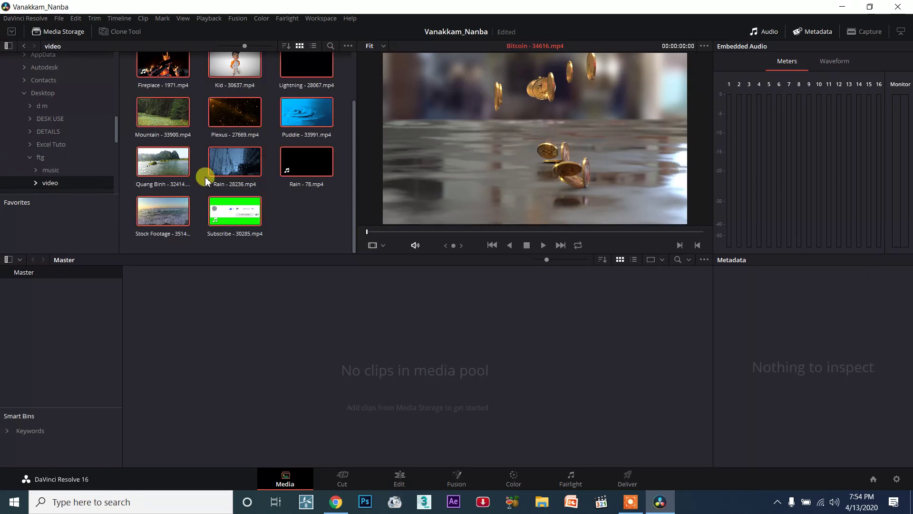
pyautogui.scroll(2, 202, 173)
pyautogui.moveTo(183, 75); pyautogui.dragTo(227, 354)
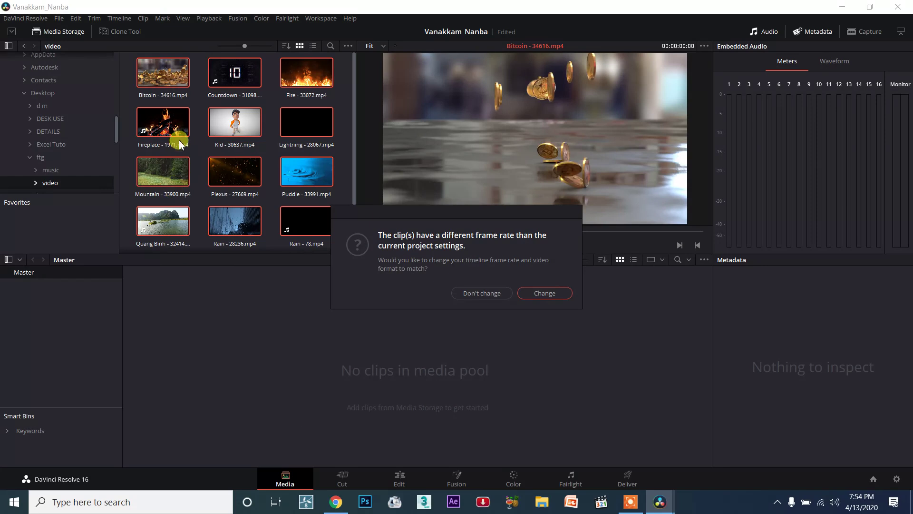
pyautogui.click(560, 301)
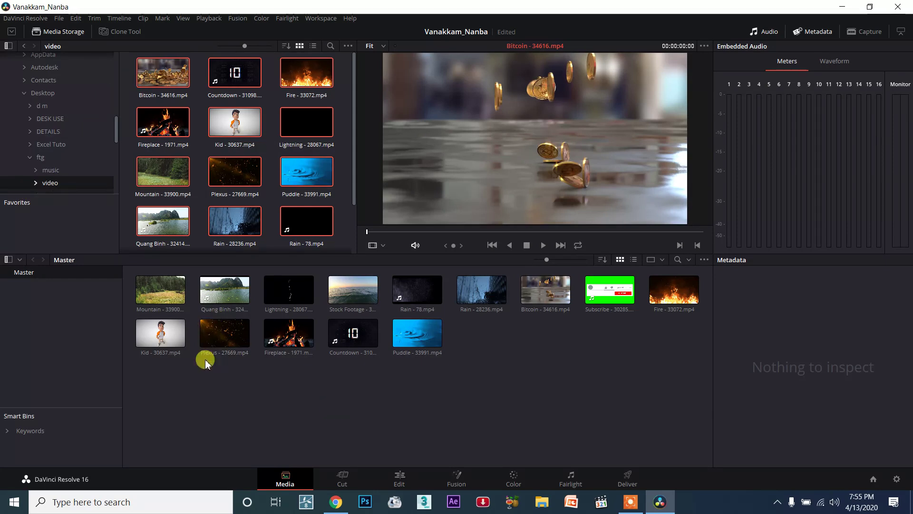
# - Undo adding the video clips to the media pool
pyautogui.hotkey('ctrl', 'z')
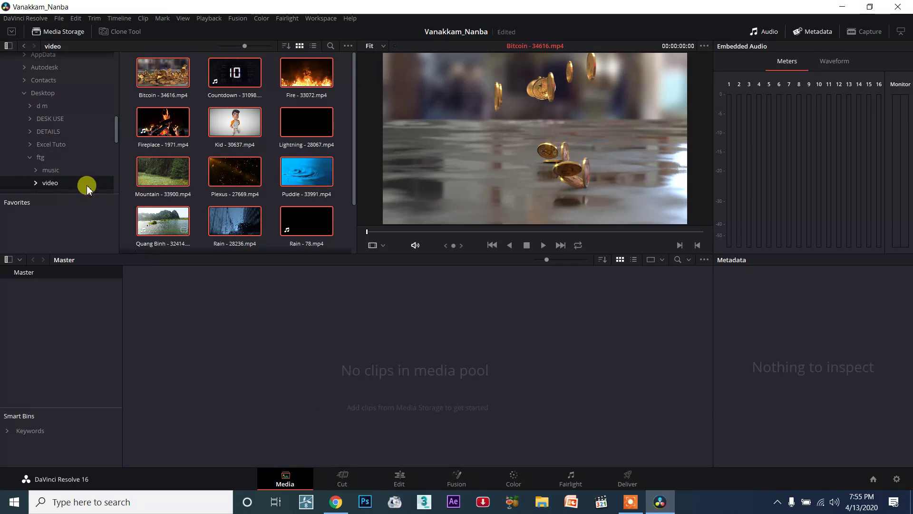
# - Open the music folder in Media Storage and load the Jarico - Landscape track into the viewer
pyautogui.click(46, 171)
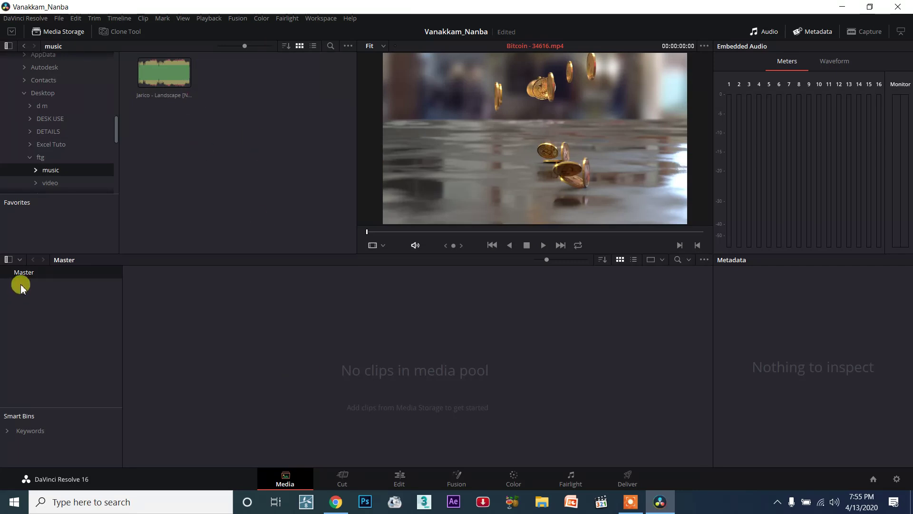
pyautogui.moveTo(71, 352); pyautogui.dragTo(2, 256)
pyautogui.moveTo(32, 357); pyautogui.dragTo(127, 262)
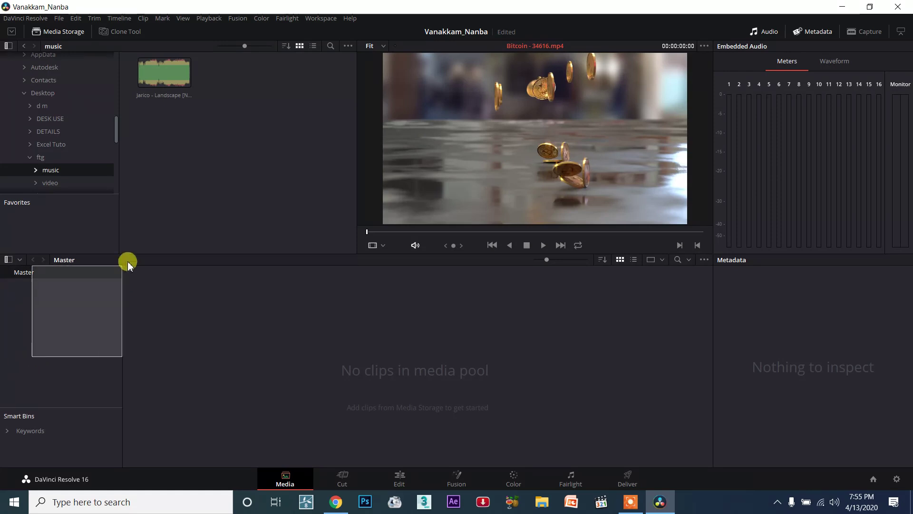
pyautogui.moveTo(69, 368); pyautogui.dragTo(1, 252)
pyautogui.moveTo(20, 365); pyautogui.dragTo(167, 95)
pyautogui.moveTo(219, 294); pyautogui.dragTo(547, 411)
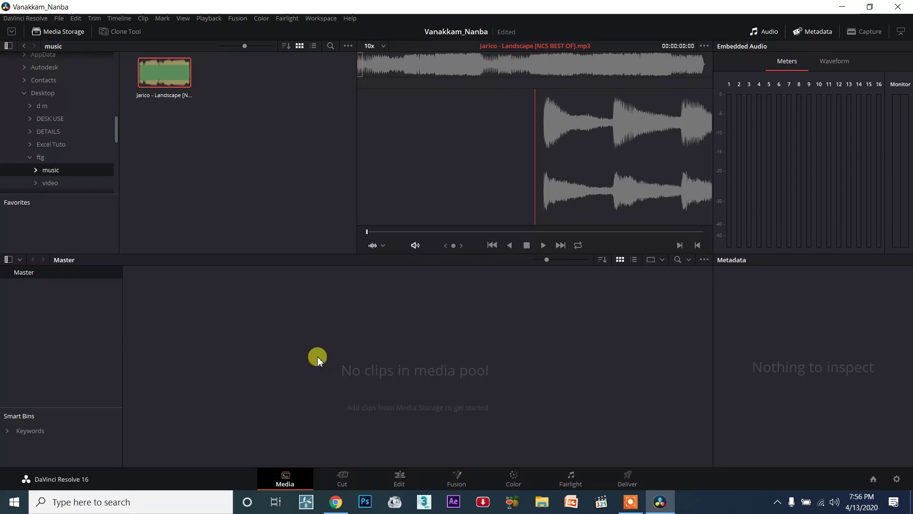
# - Add the whole ftg folder with its subfolders to the media pool as bins, changing the timeline frame rate and video format to match
pyautogui.click(40, 157)
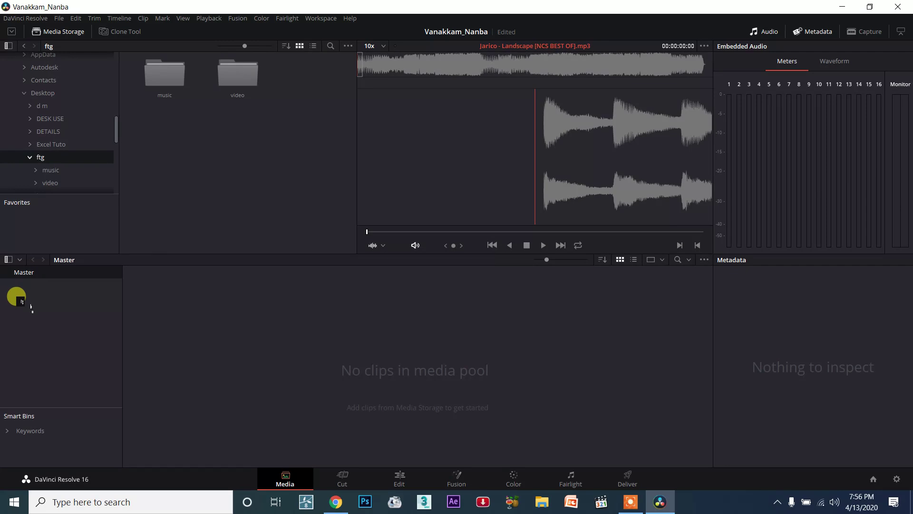
pyautogui.moveTo(16, 296); pyautogui.dragTo(61, 306)
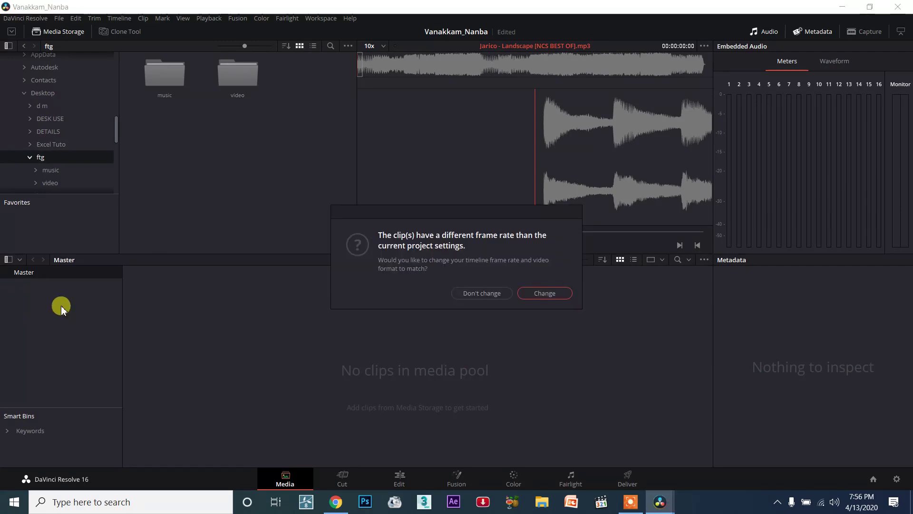
pyautogui.click(546, 294)
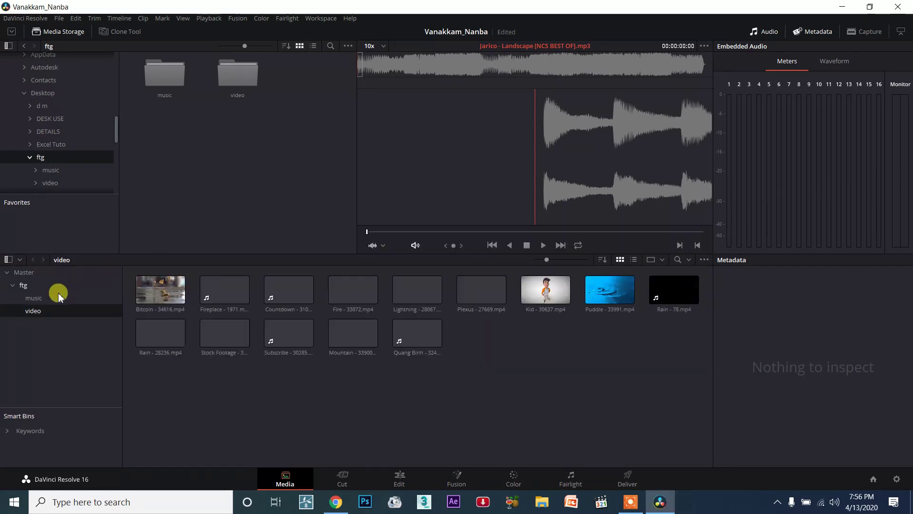
# - Check the contents of the imported music bin under ftg and return to the video bin
pyautogui.click(13, 286)
pyautogui.click(13, 286)
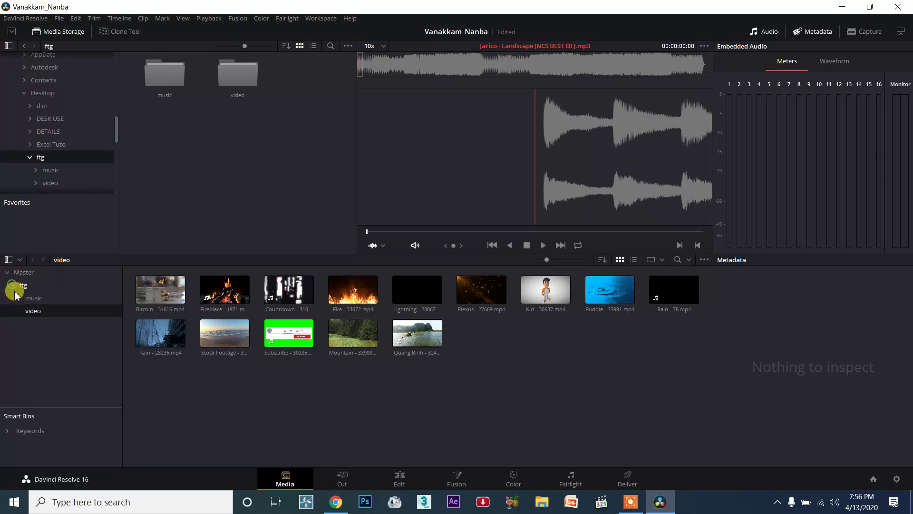
pyautogui.click(34, 299)
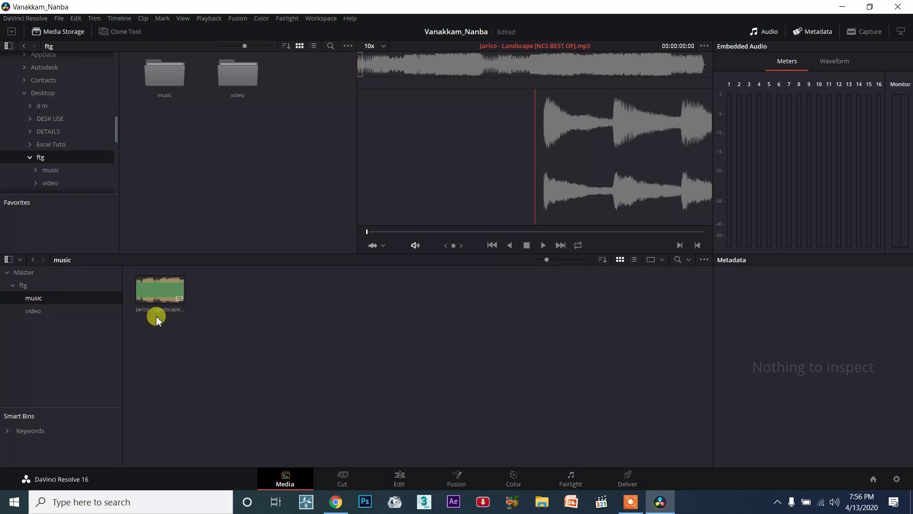
pyautogui.click(31, 310)
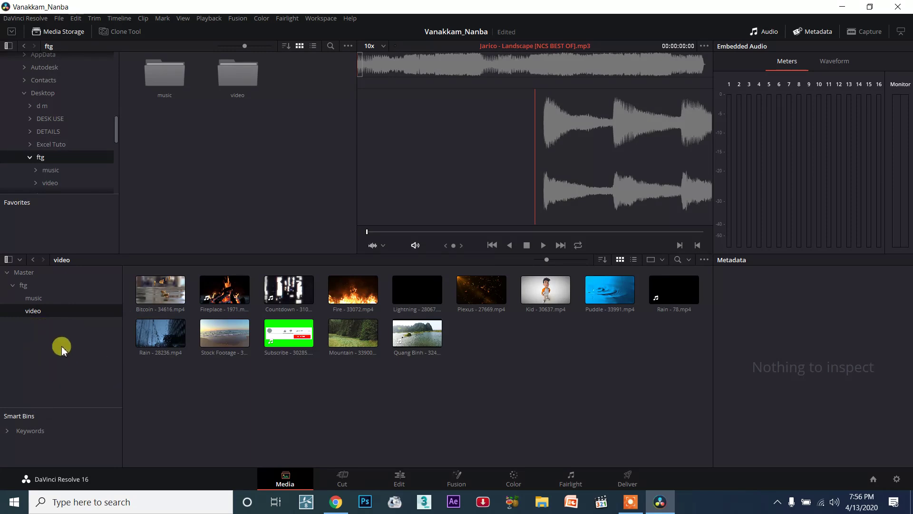
# - Select all the media pool bins together to view their combined clips, and return to the video bin
pyautogui.moveTo(26, 333); pyautogui.dragTo(75, 343)
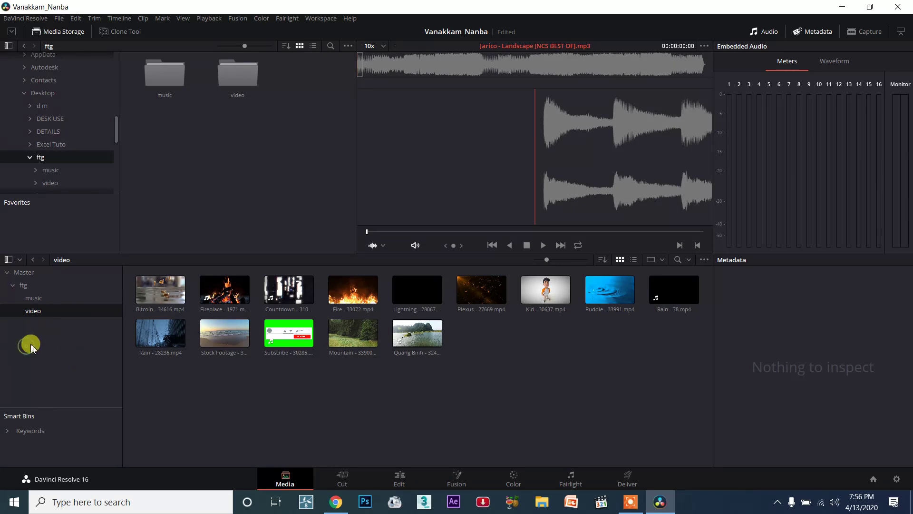
pyautogui.moveTo(27, 323); pyautogui.dragTo(88, 349)
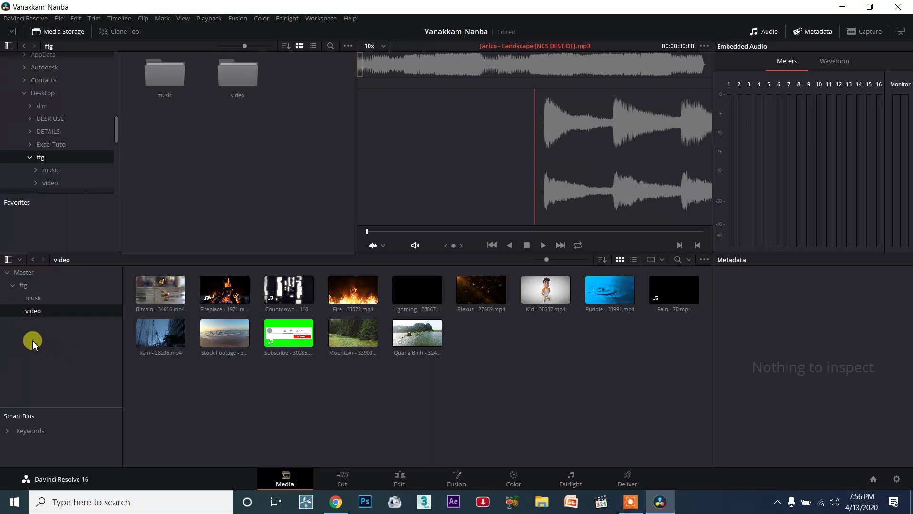
pyautogui.moveTo(31, 348); pyautogui.dragTo(70, 367)
pyautogui.moveTo(45, 337); pyautogui.dragTo(88, 361)
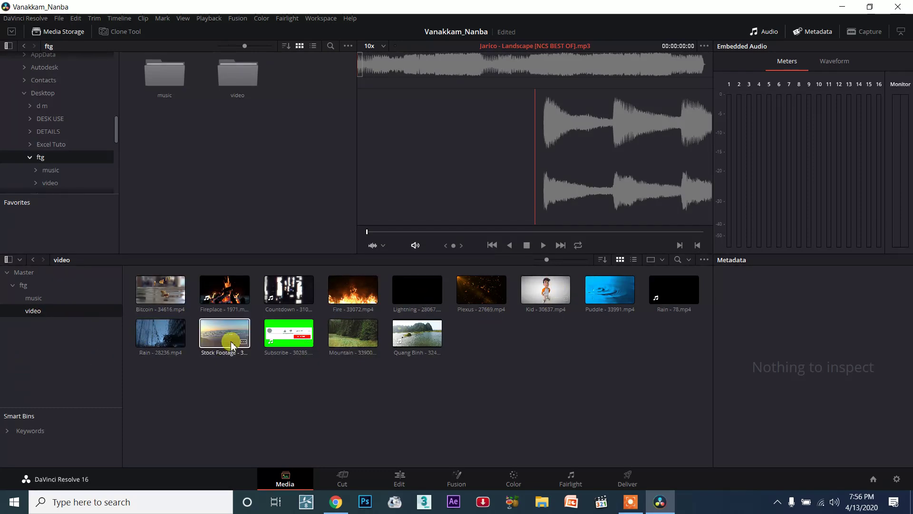
pyautogui.moveTo(51, 336); pyautogui.dragTo(7, 188)
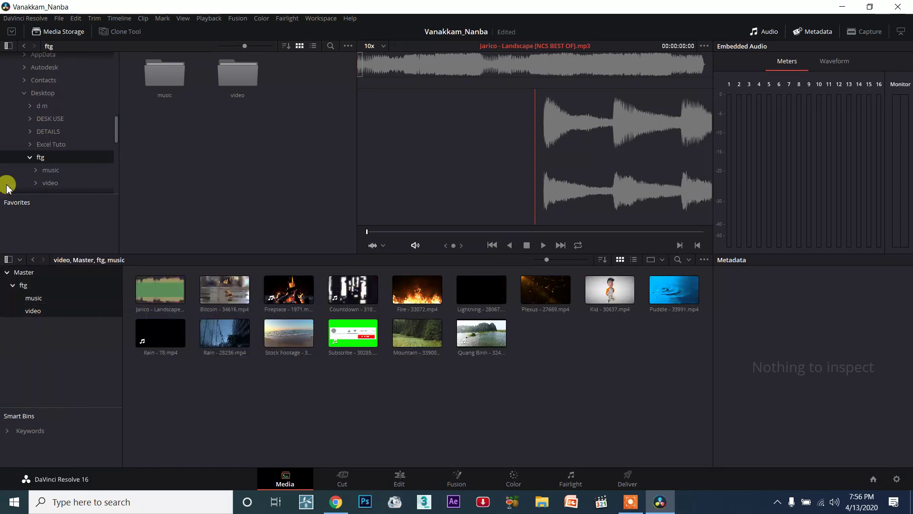
pyautogui.click(83, 352)
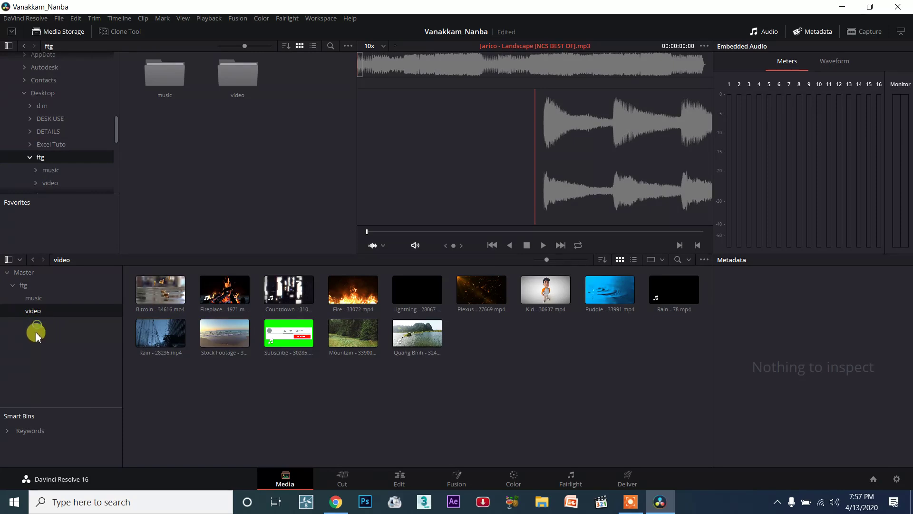
# - Switch between the music and video bins, and show both together with all their clips selected
pyautogui.click(36, 298)
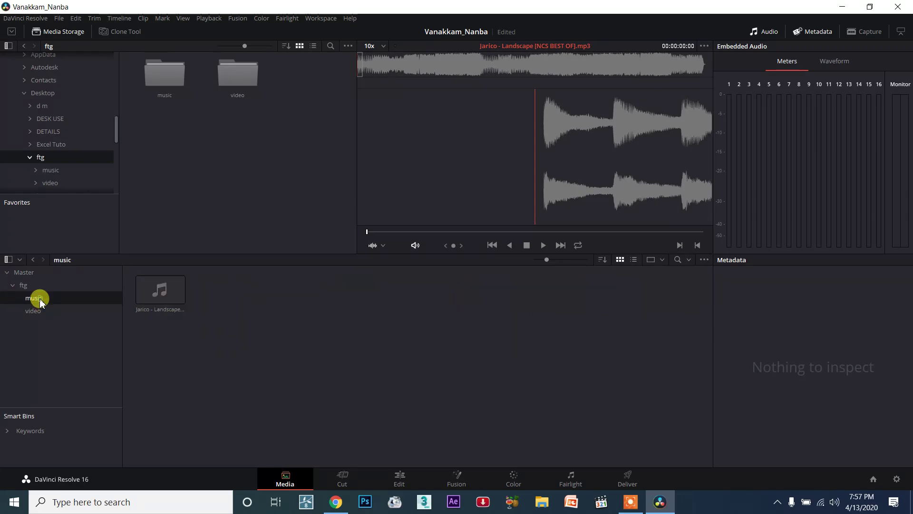
pyautogui.click(39, 312)
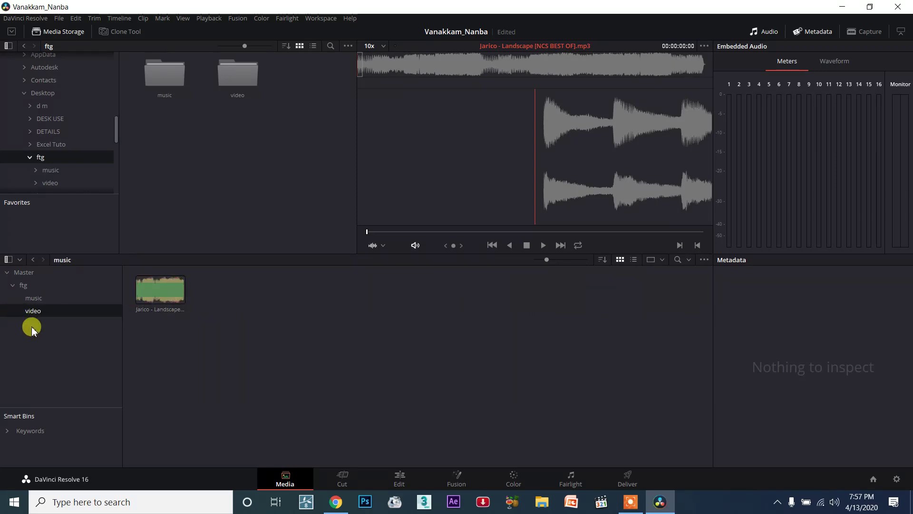
pyautogui.click(43, 301)
pyautogui.click(38, 310)
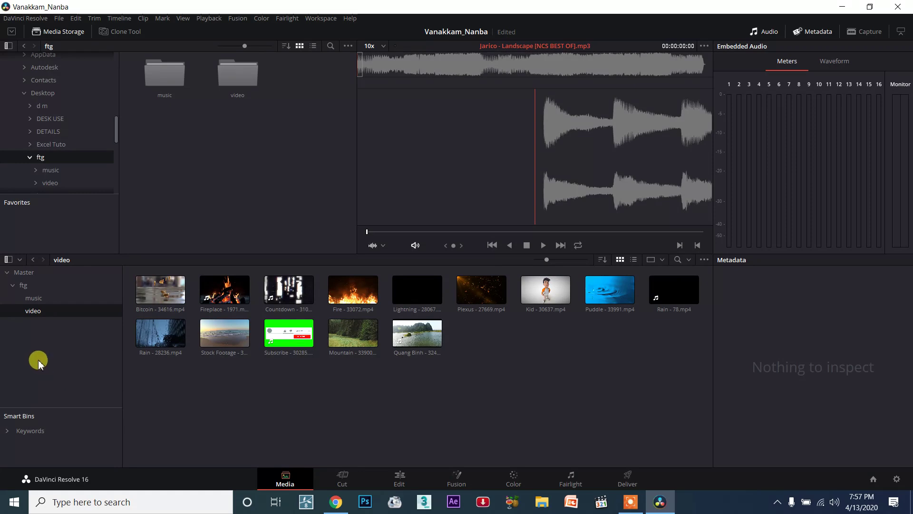
pyautogui.click(34, 299)
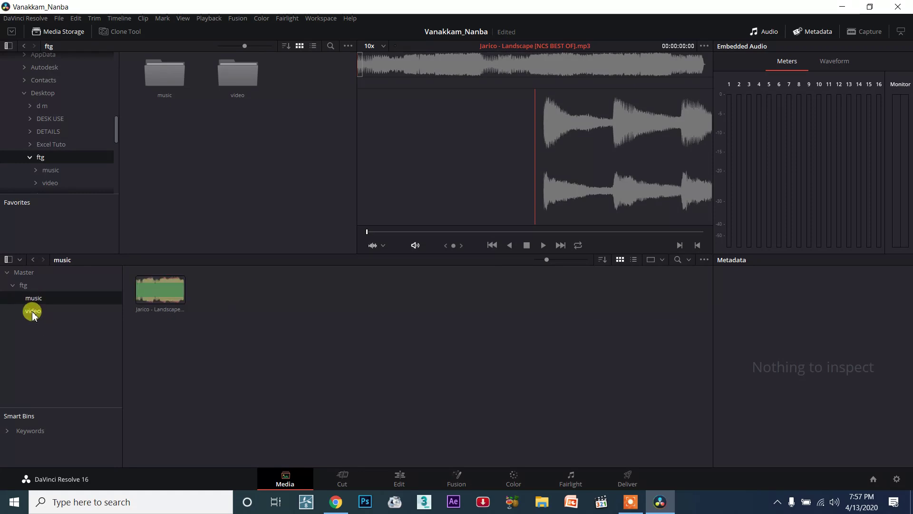
pyautogui.keyDown('ctrl'); pyautogui.click(32, 315); pyautogui.keyUp('ctrl')
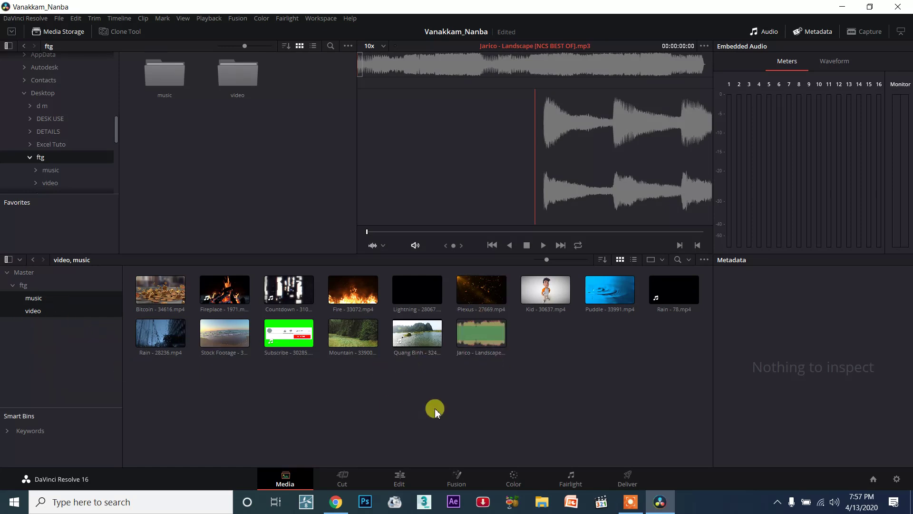
pyautogui.moveTo(664, 437); pyautogui.dragTo(114, 179)
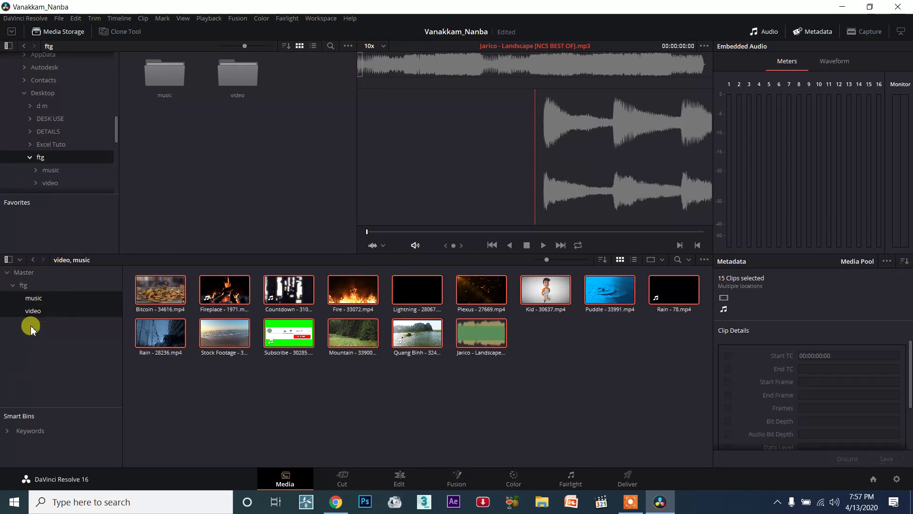
# - Open the music bin from within the ftg bin and load the Jarico - Landscape track into the viewer
pyautogui.click(24, 285)
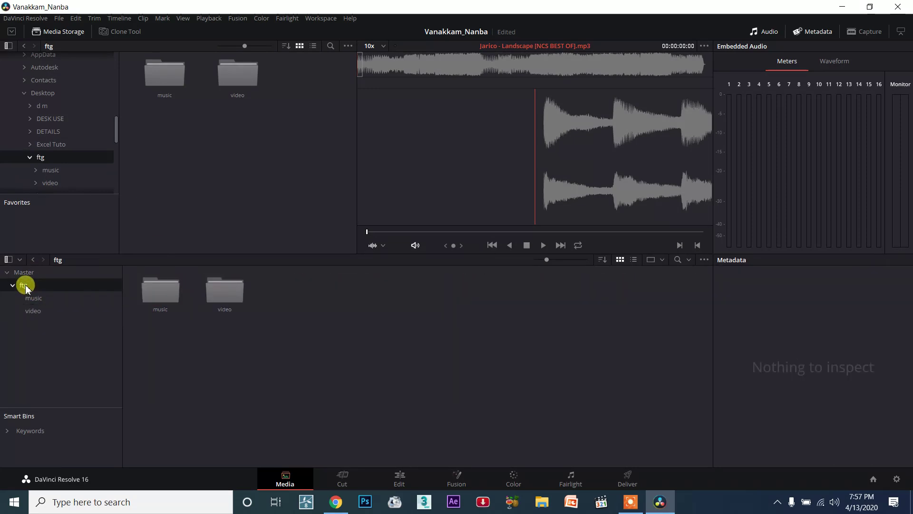
pyautogui.doubleClick(160, 292)
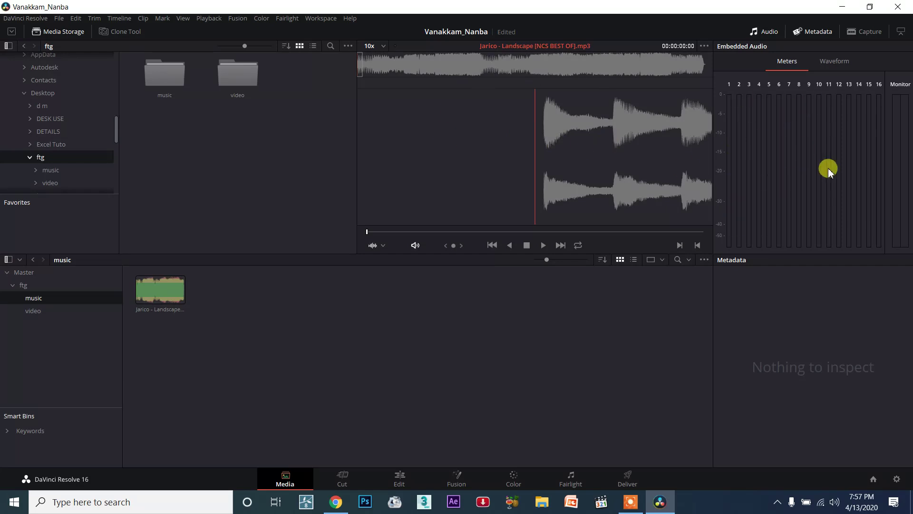
pyautogui.click(144, 299)
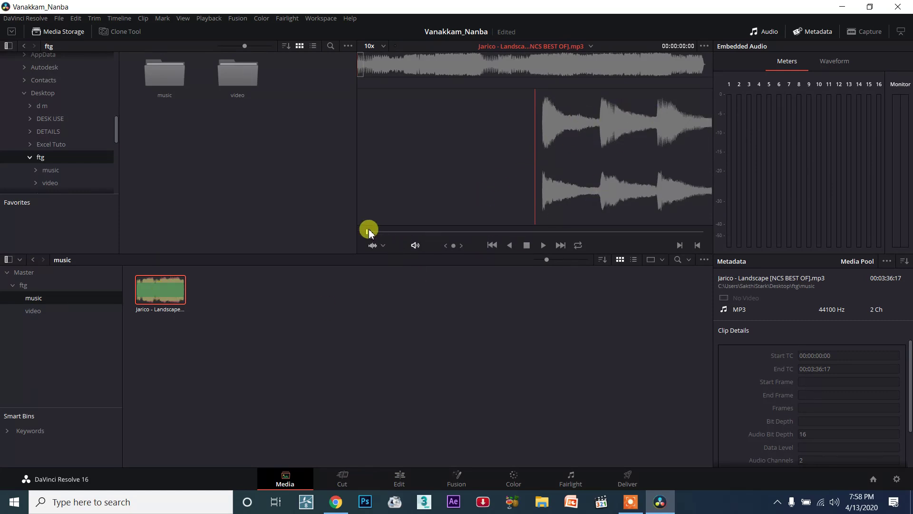
# - Scrub through the music track in the viewer, return to its start, and play a few seconds of it
pyautogui.moveTo(367, 232); pyautogui.dragTo(384, 232)
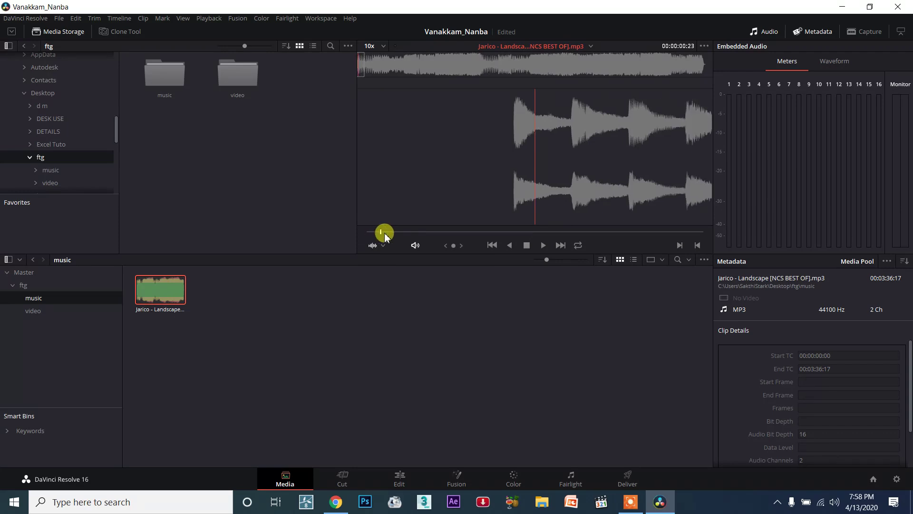
pyautogui.moveTo(440, 238); pyautogui.dragTo(555, 234)
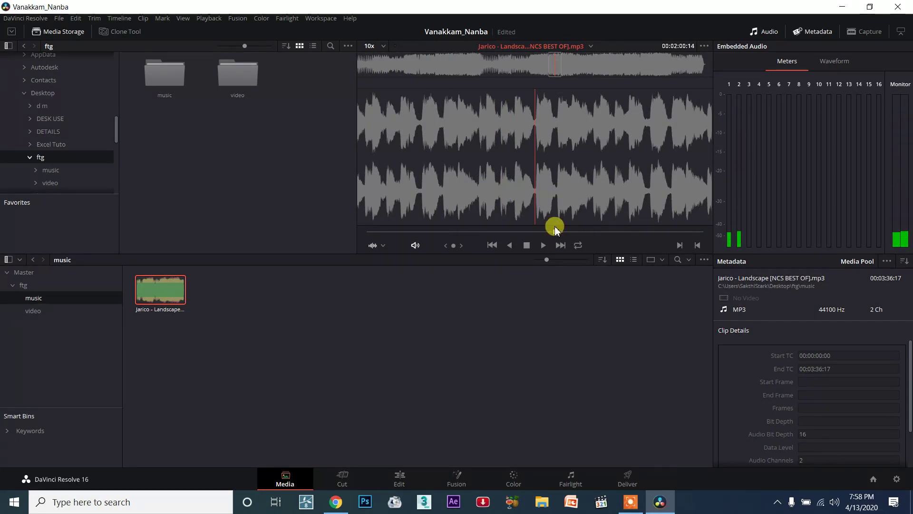
pyautogui.click(552, 232)
pyautogui.moveTo(531, 235); pyautogui.dragTo(333, 223)
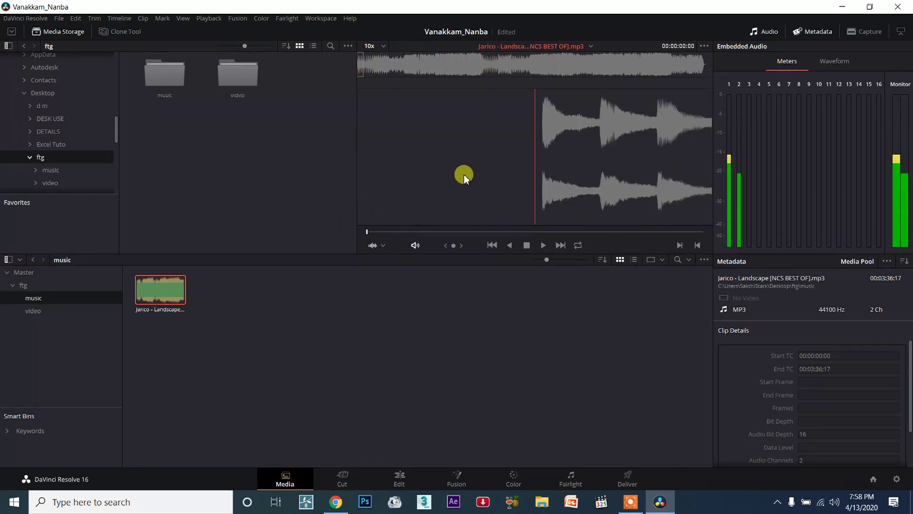
pyautogui.click(543, 245)
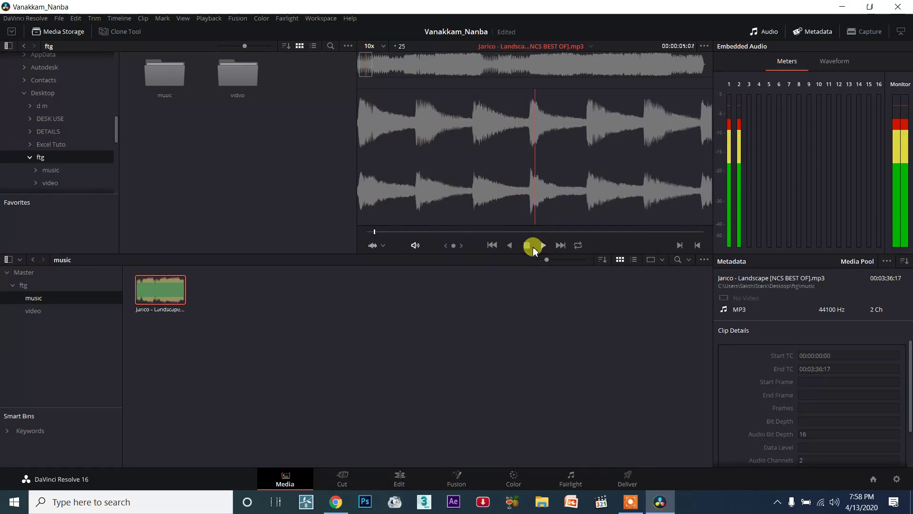
pyautogui.click(527, 245)
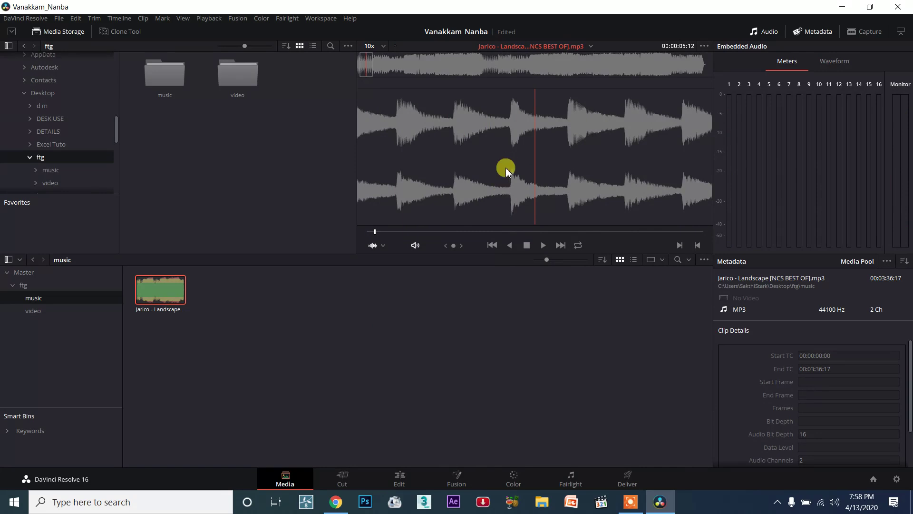
# - Open the video bin and preview the Countdown, Fire and Bitcoin clips in the viewer
pyautogui.click(65, 310)
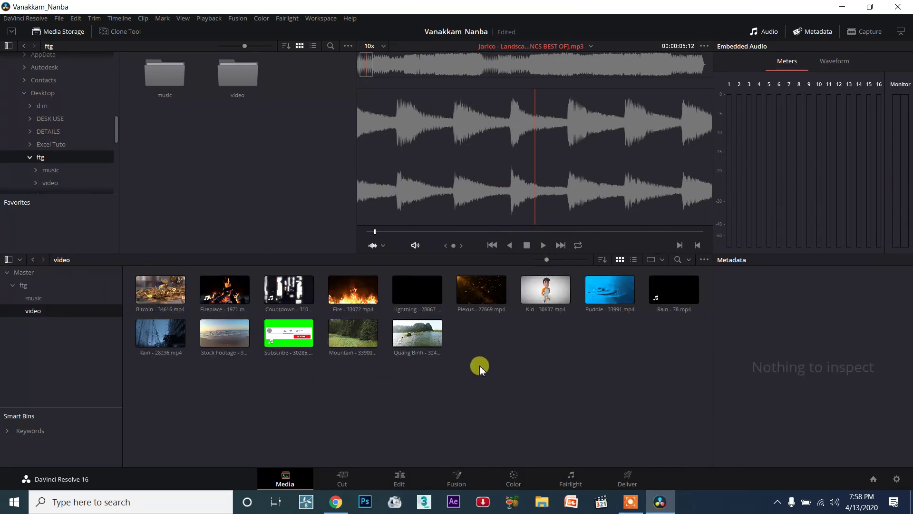
pyautogui.click(283, 295)
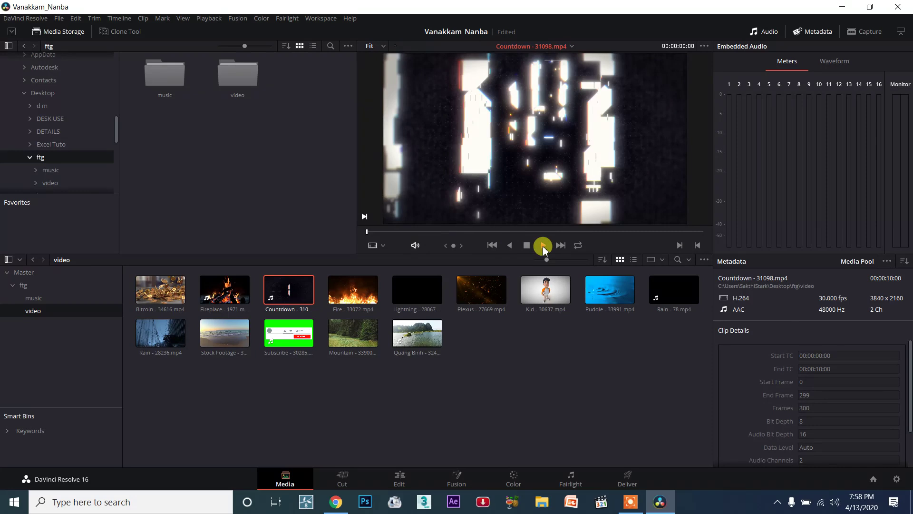
pyautogui.click(544, 246)
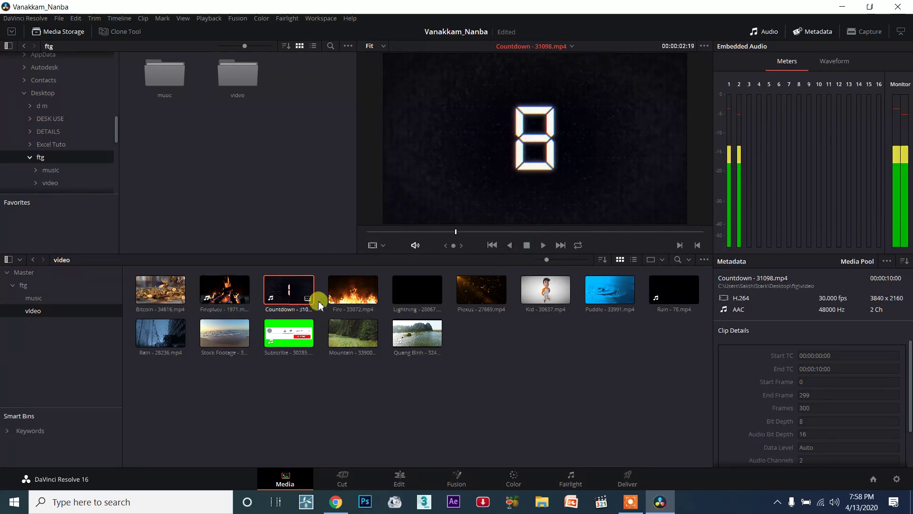
pyautogui.click(347, 297)
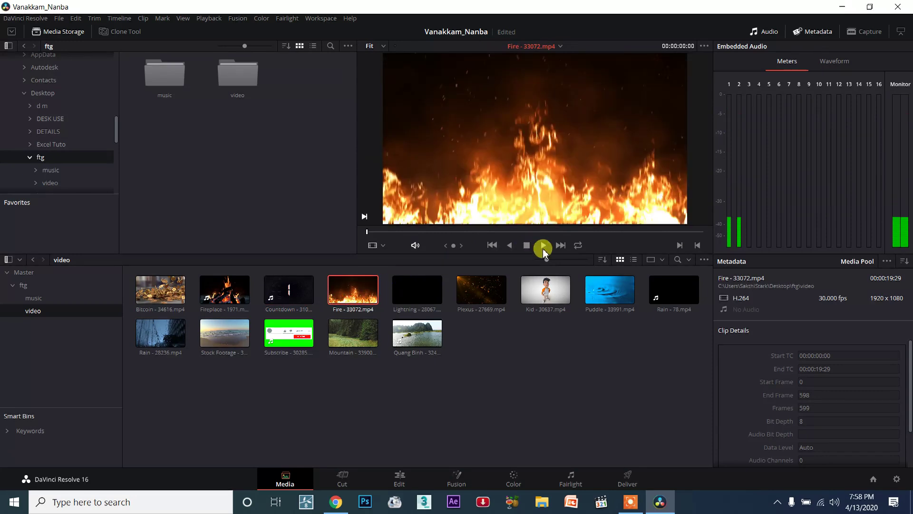
pyautogui.click(543, 247)
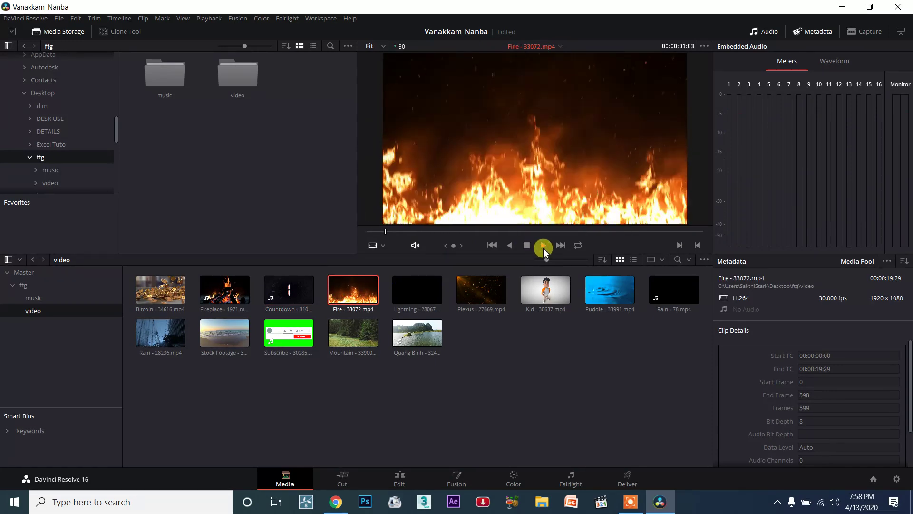
pyautogui.click(170, 291)
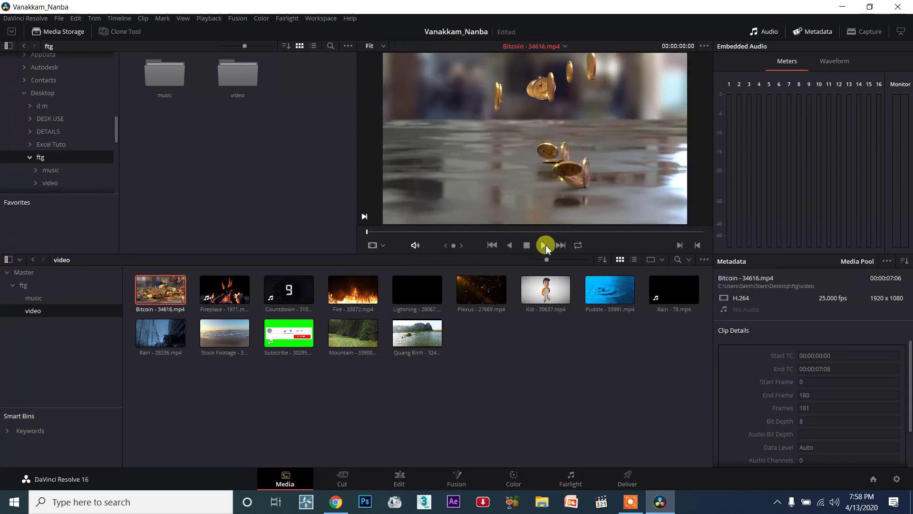
pyautogui.click(544, 244)
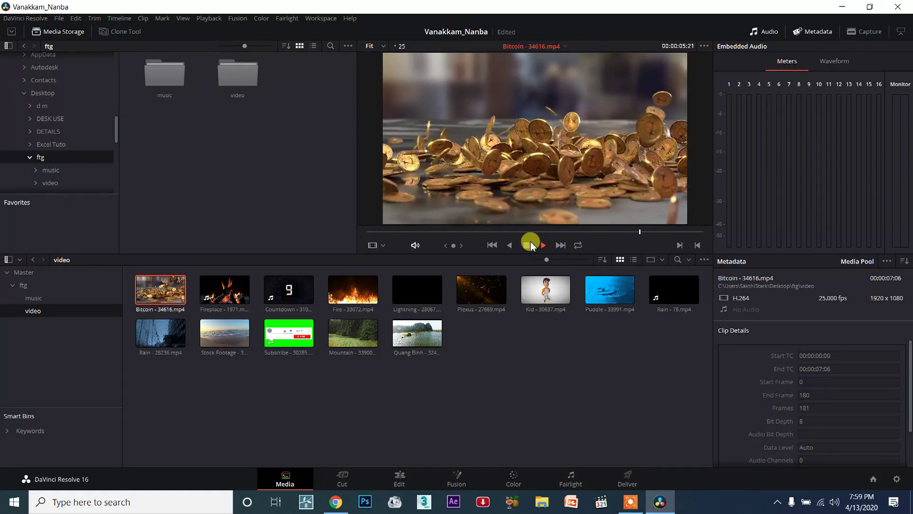
# - Stop the Bitcoin clip and preview a few seconds of the Puddle clip in the viewer
pyautogui.click(531, 245)
pyautogui.click(590, 288)
pyautogui.click(544, 247)
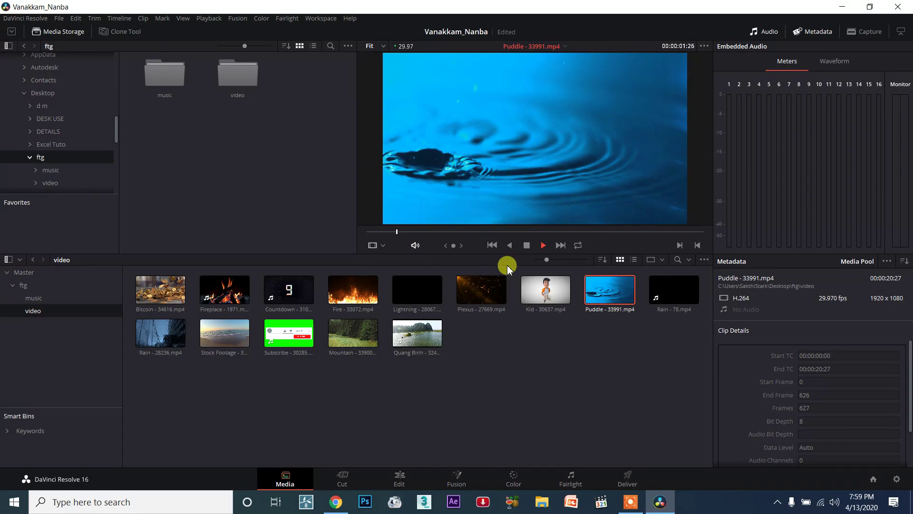
pyautogui.click(526, 245)
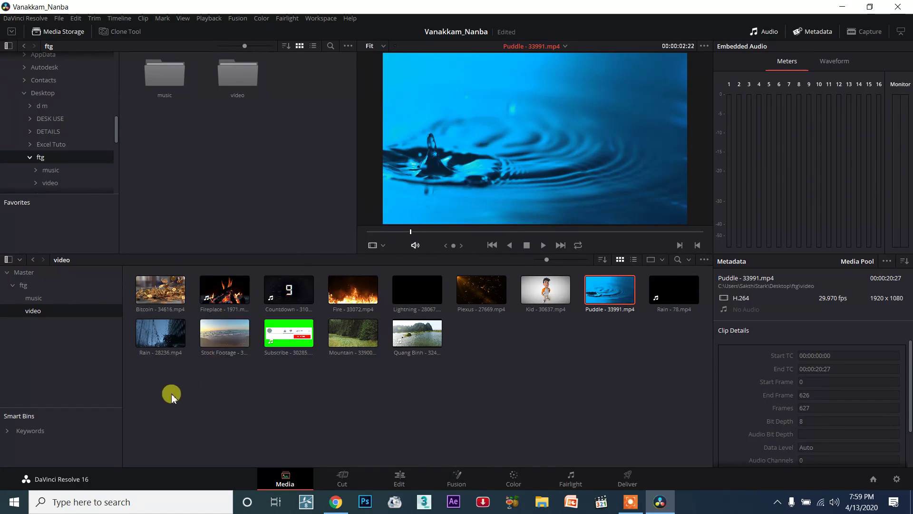
# - Select all clips in the video bin, and show the contents of the Master, ftg, music and video bins together
pyautogui.moveTo(142, 385); pyautogui.dragTo(679, 301)
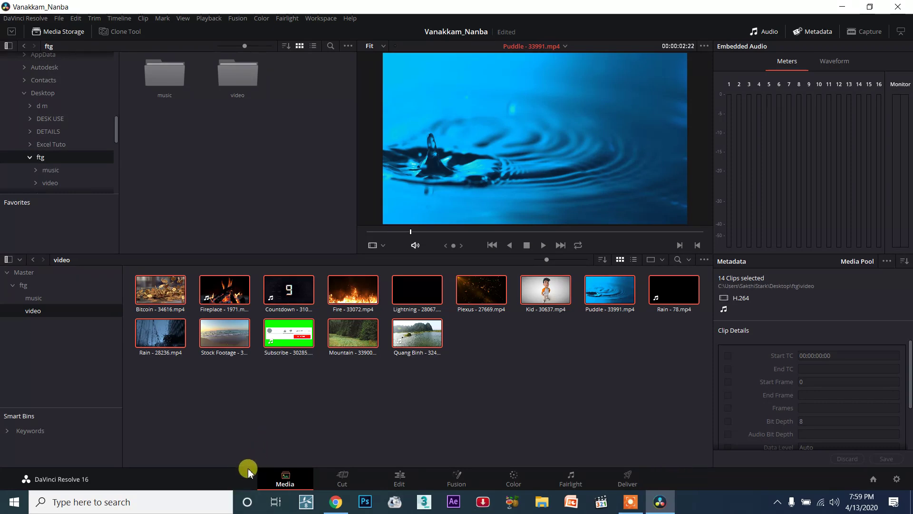
pyautogui.click(287, 480)
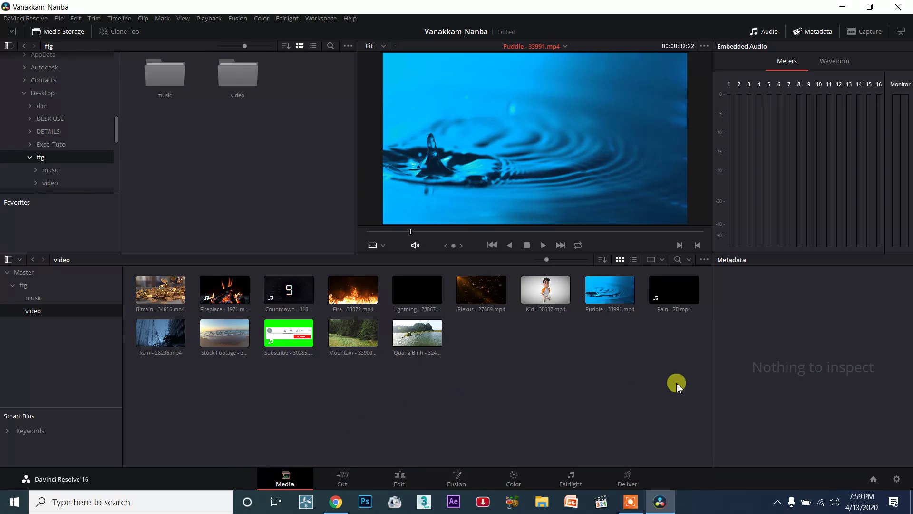
pyautogui.moveTo(683, 398); pyautogui.dragTo(116, 259)
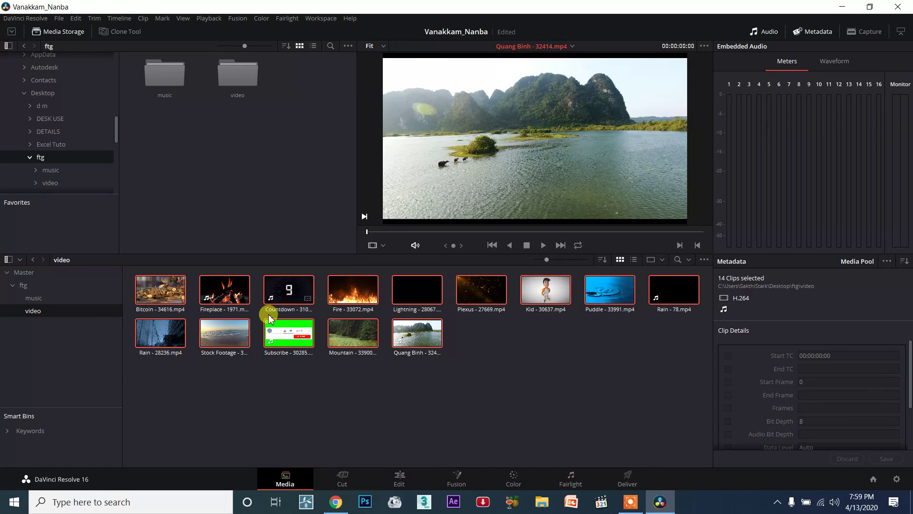
pyautogui.moveTo(62, 350); pyautogui.dragTo(7, 240)
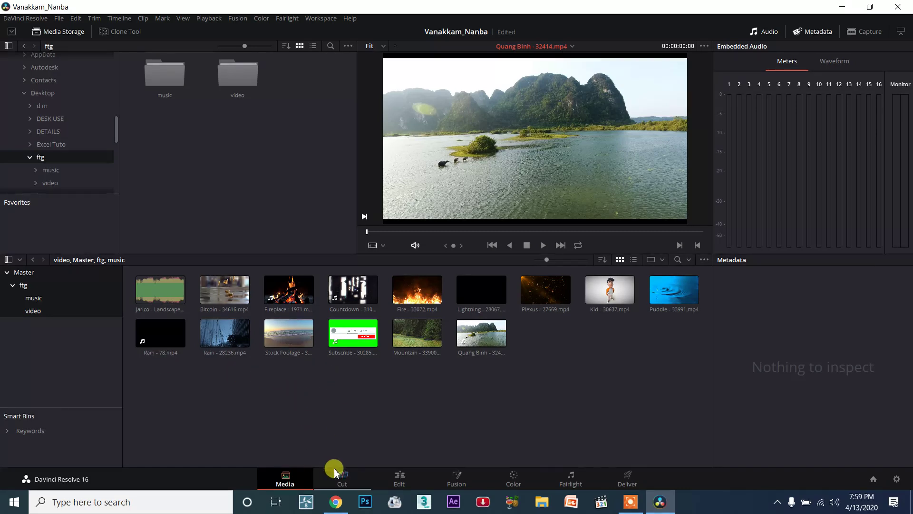
# - Show the imported clips on the Cut page and return to the Media page
pyautogui.click(364, 482)
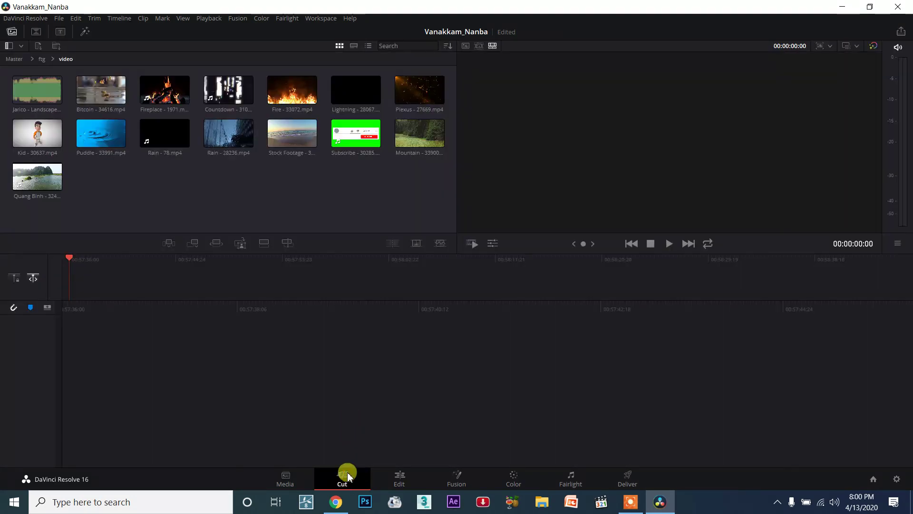
pyautogui.click(301, 478)
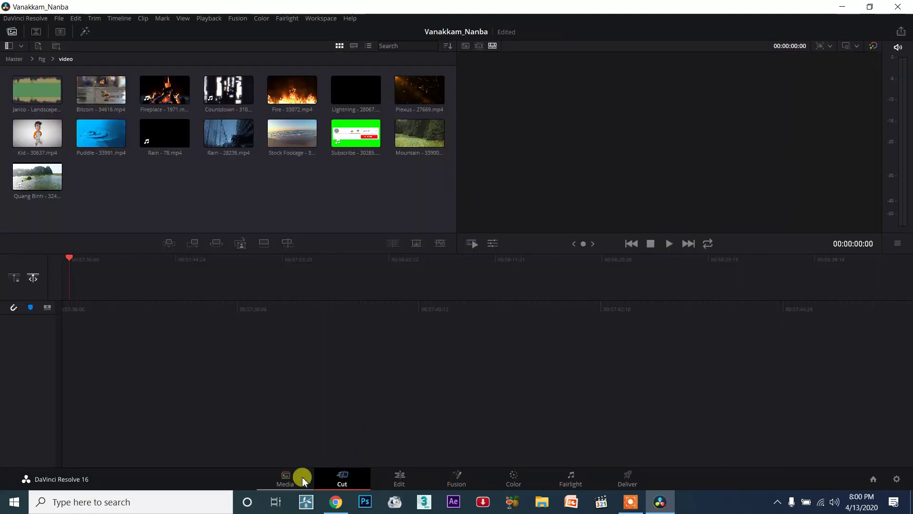